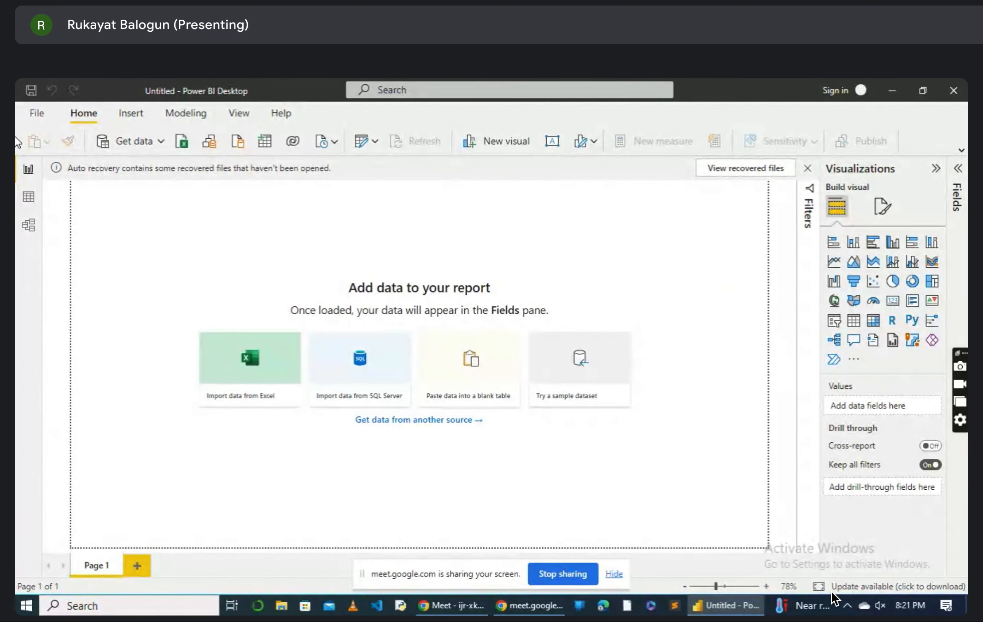
Step: Look through the Report, Data and Model views, ending on the Report view
click(29, 174)
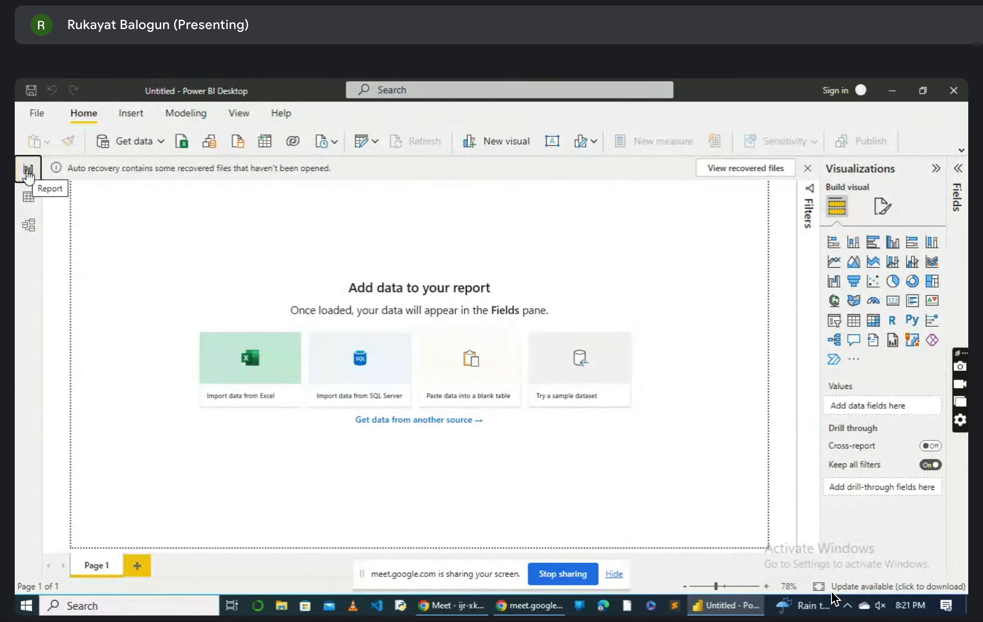
click(30, 196)
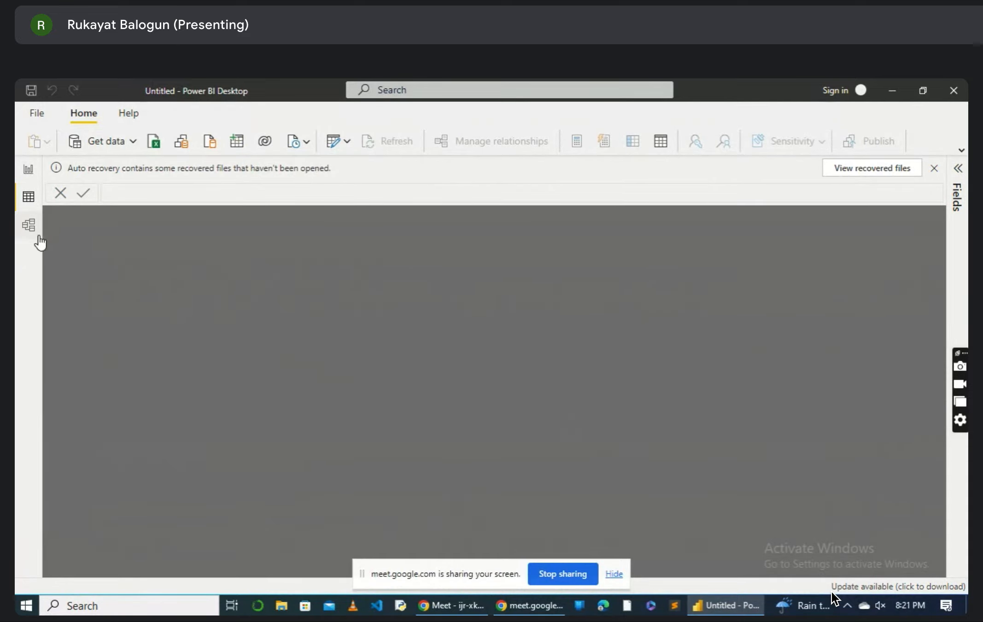
click(30, 225)
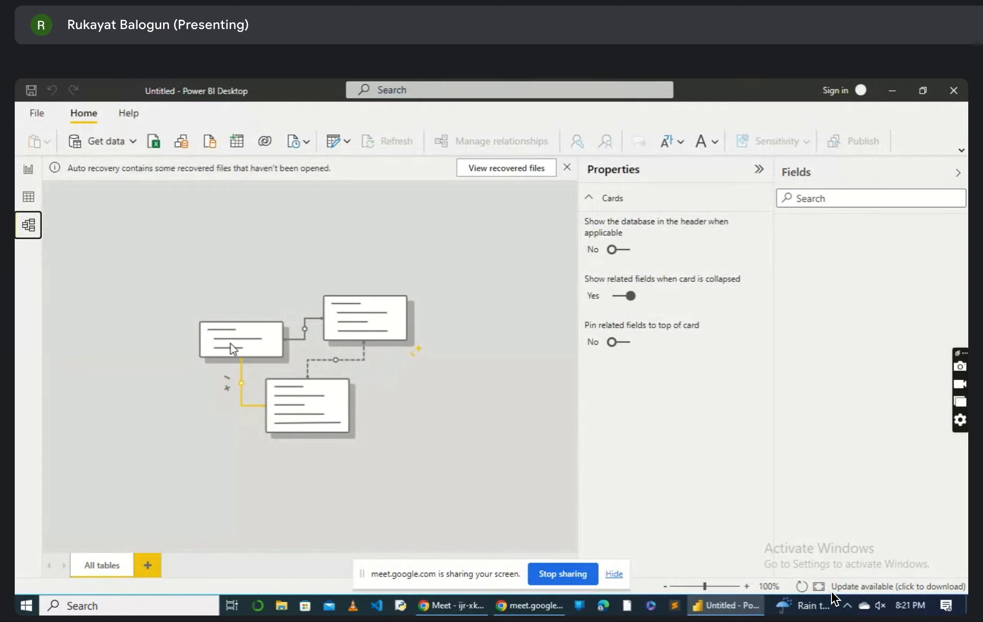
click(29, 170)
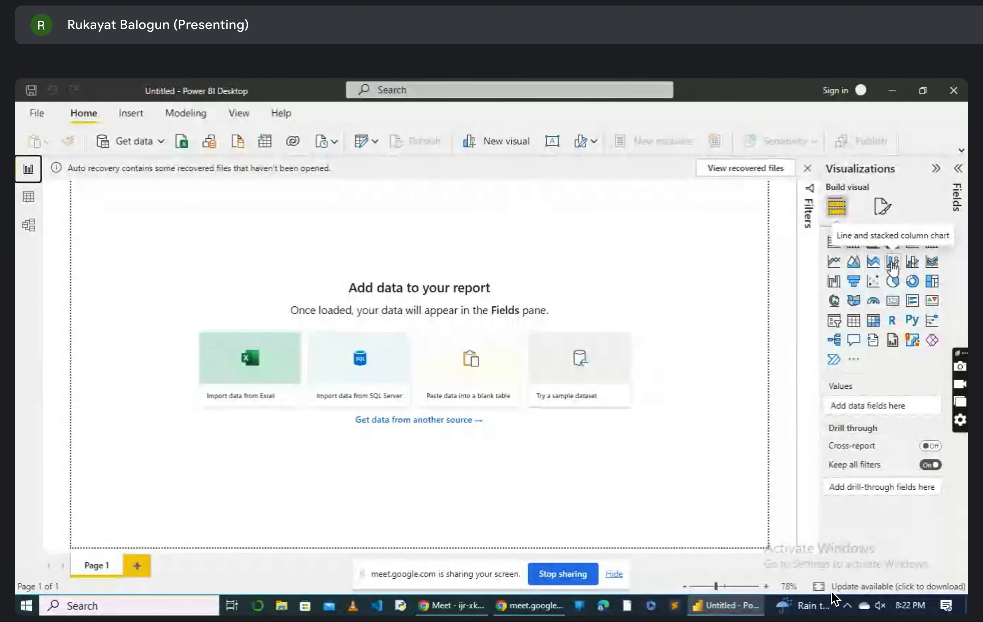
Step: Expand the Filters and Fields panes beside the report canvas
click(810, 199)
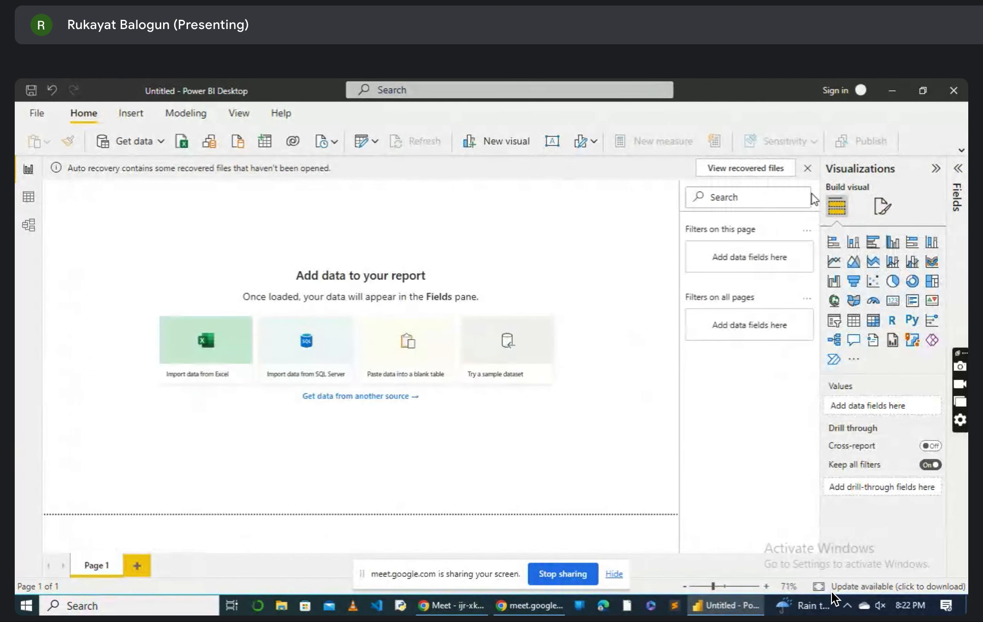
click(958, 172)
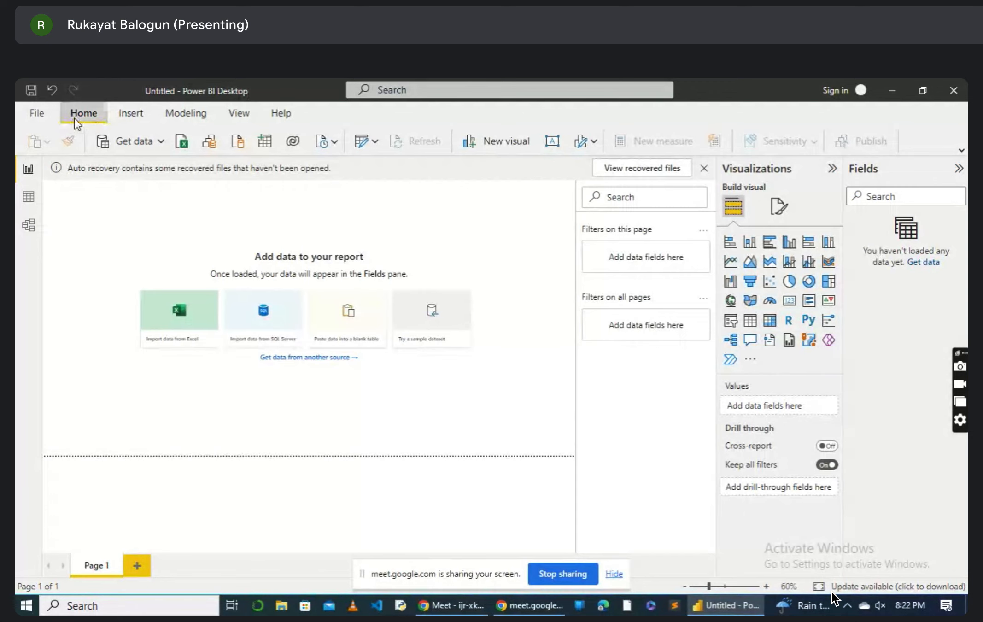
Step: Review the common data sources for Get data and the available Insert and Modeling commands
click(162, 142)
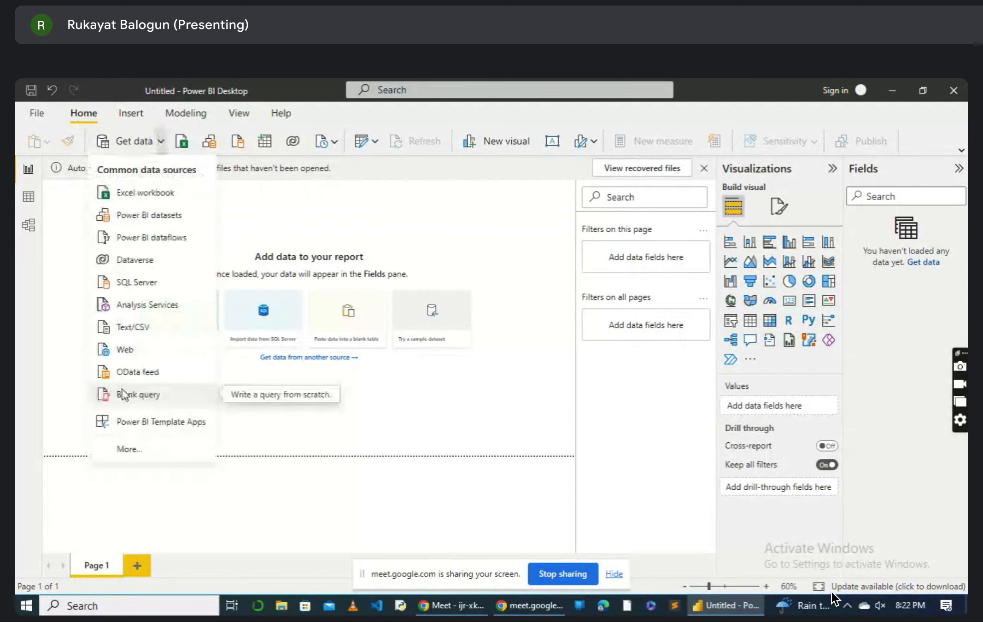
click(139, 118)
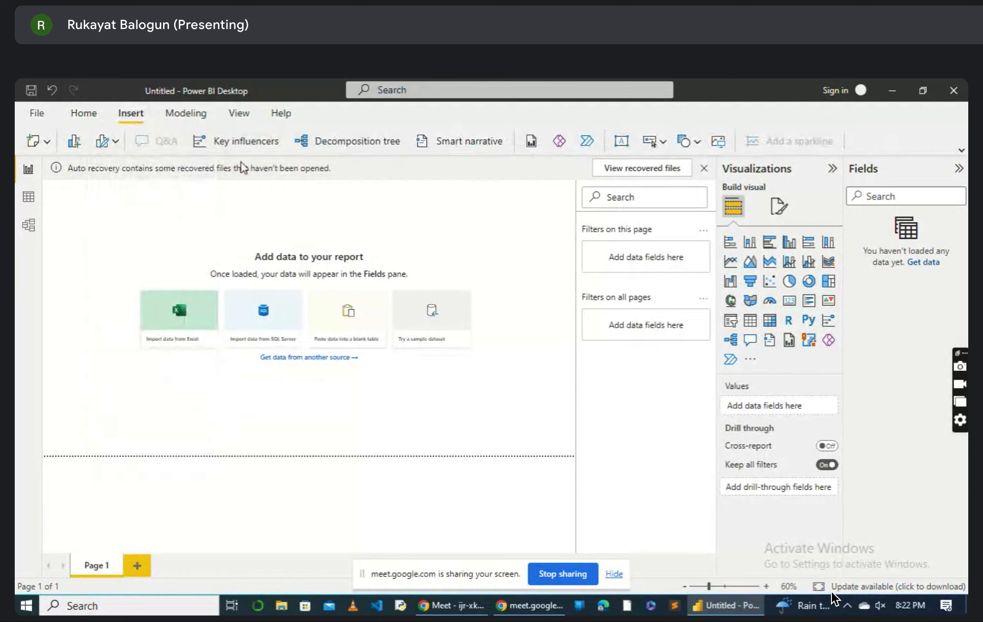
click(197, 115)
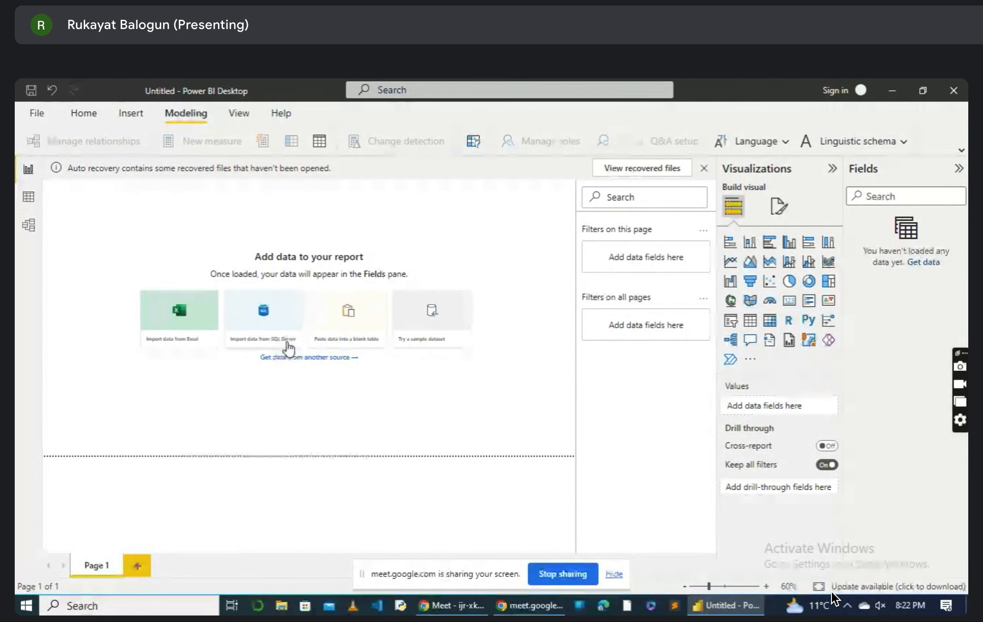
Step: Switch to SQL Server Management Studio and connect to the localhost Database Engine with Windows Authentication
click(164, 606)
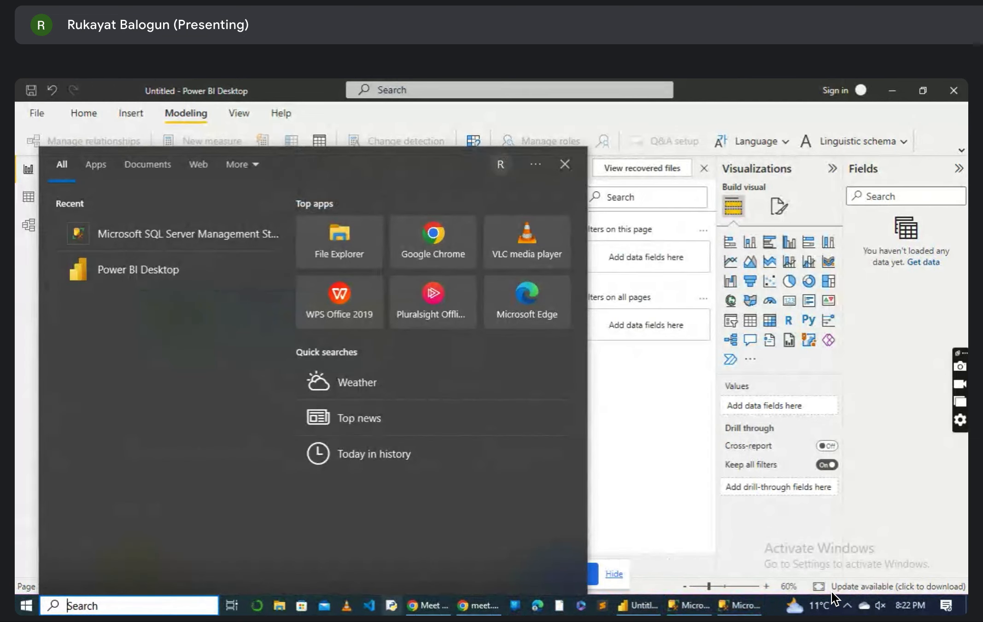
click(742, 604)
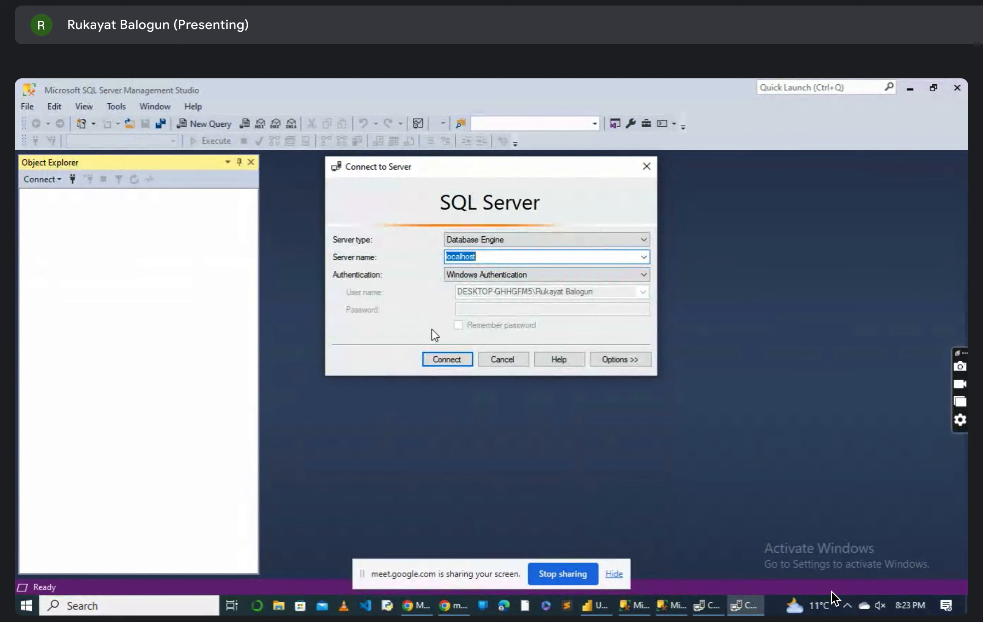
click(445, 357)
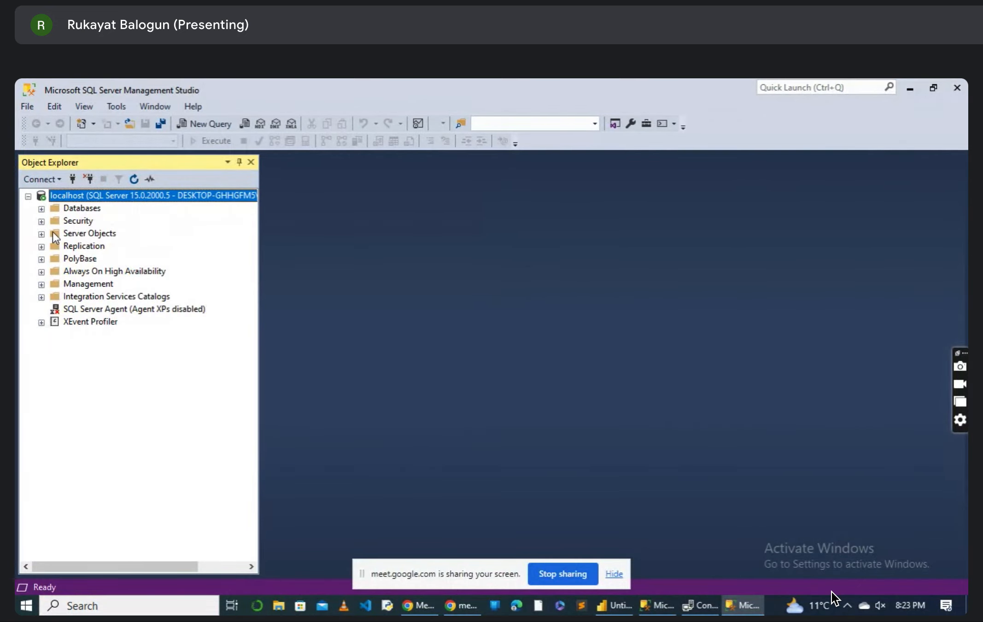
Step: Expand the Databases folder of localhost and look through the productSales, AdventureWorksDW2019, AdventureWorks2019 and AdventureWorks2017 databases
click(42, 209)
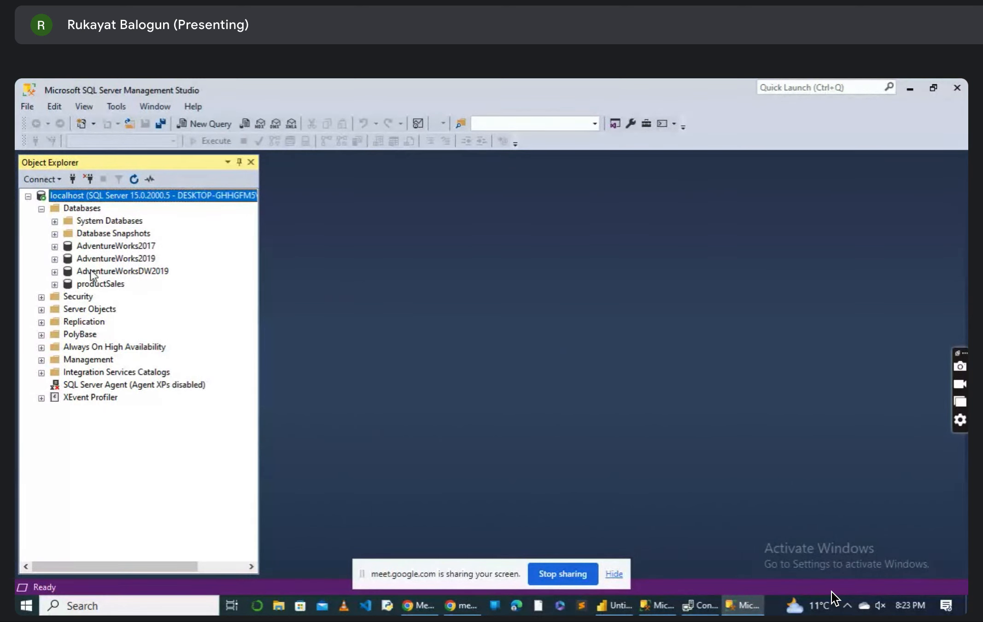
click(126, 288)
click(159, 274)
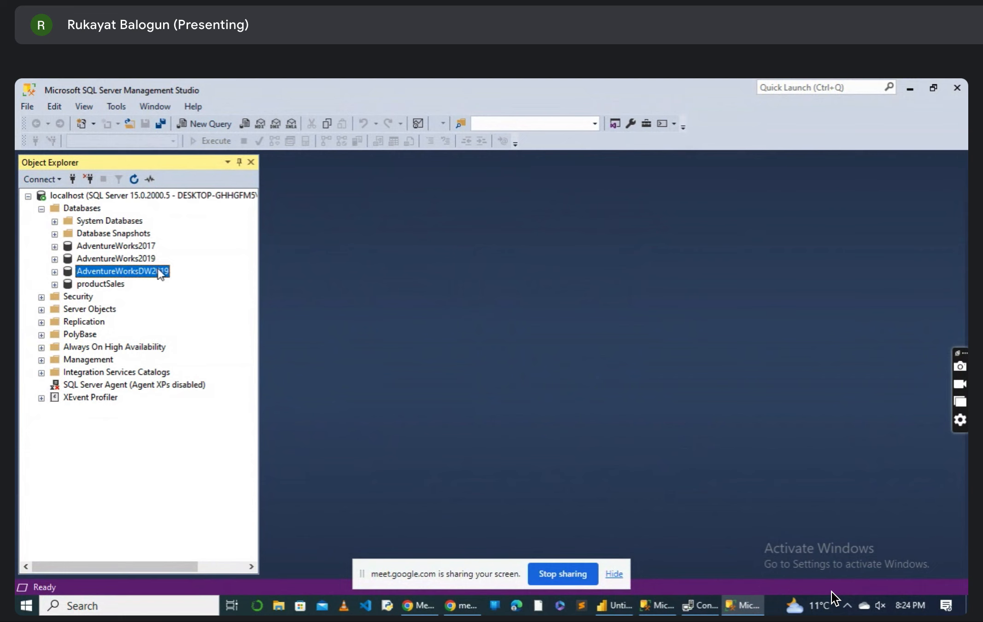
click(149, 258)
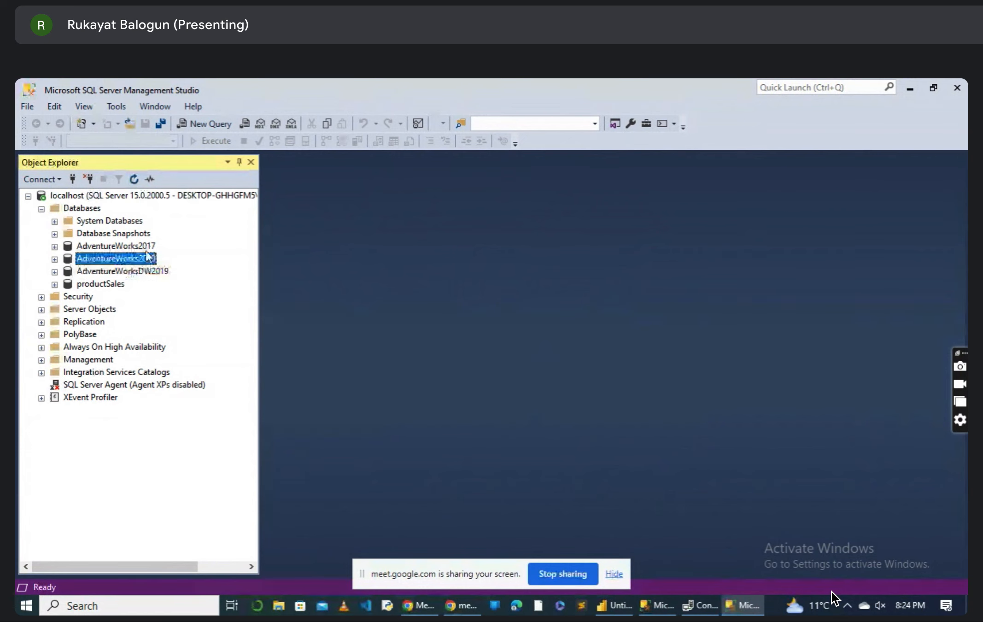
click(148, 248)
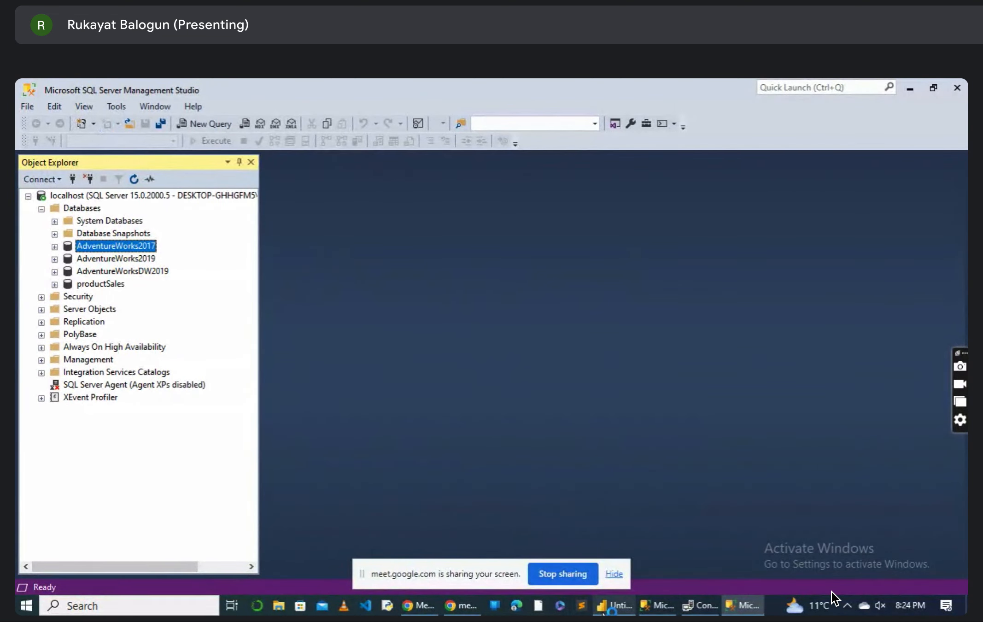
Step: Switch back to the untitled report in Power BI Desktop
mouse_move(603, 613)
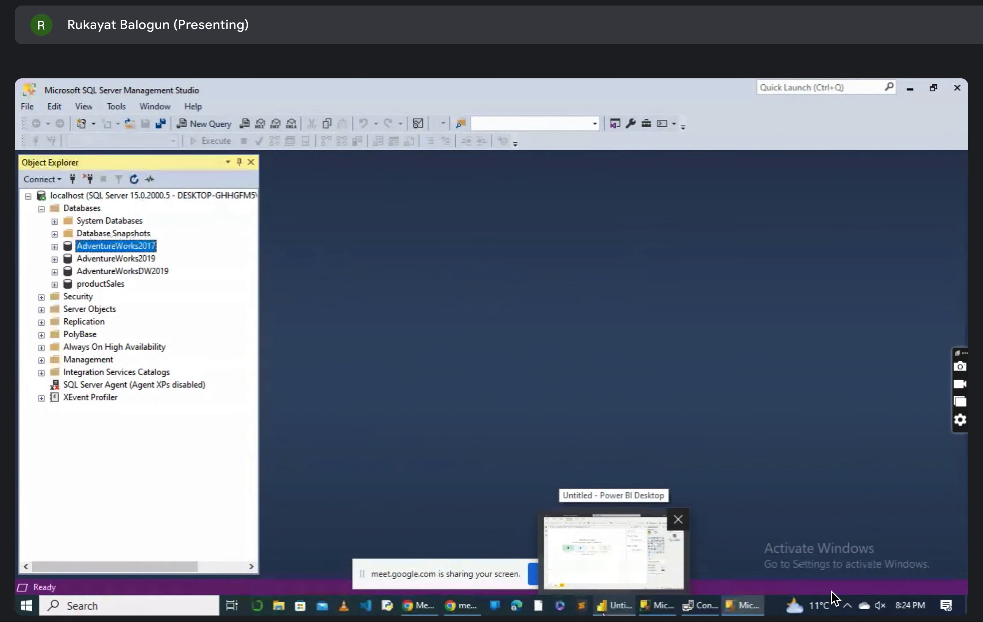
click(603, 614)
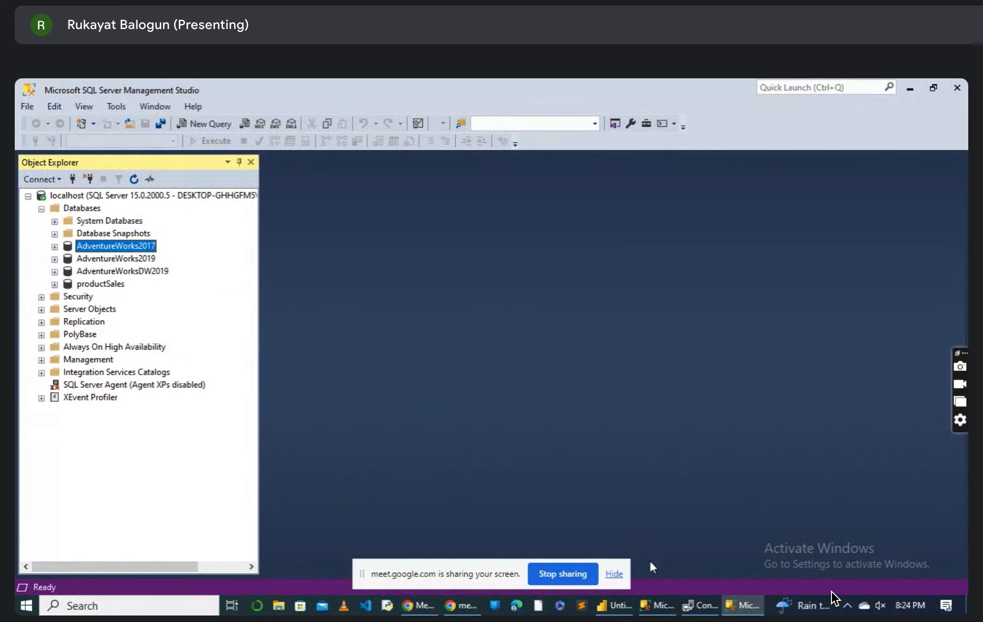
click(617, 612)
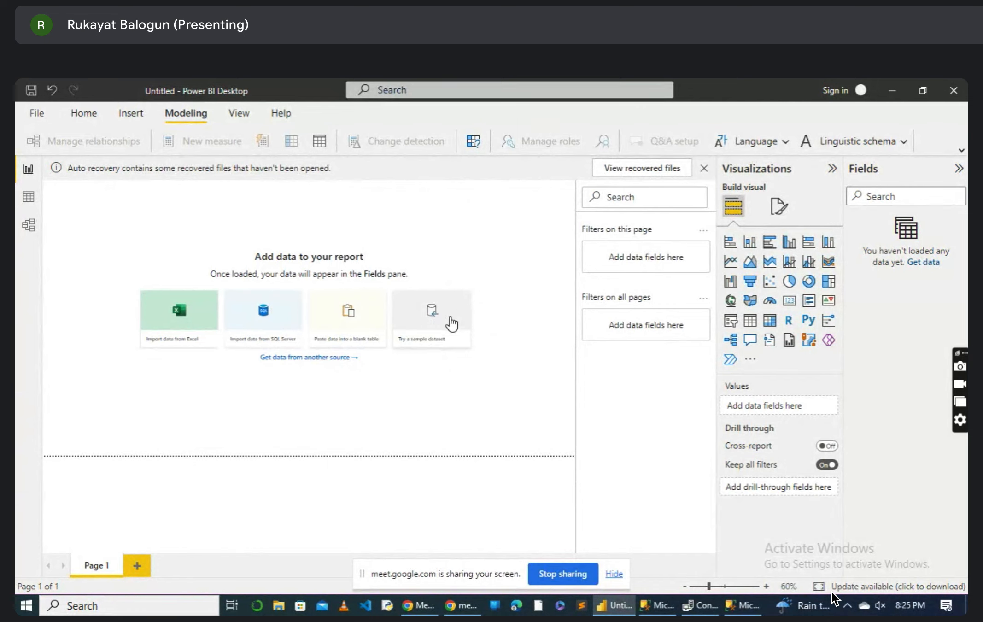
Step: Preview the financials table from the sample dataset Financial Sample.xlsx and close the Navigator without loading it
click(434, 342)
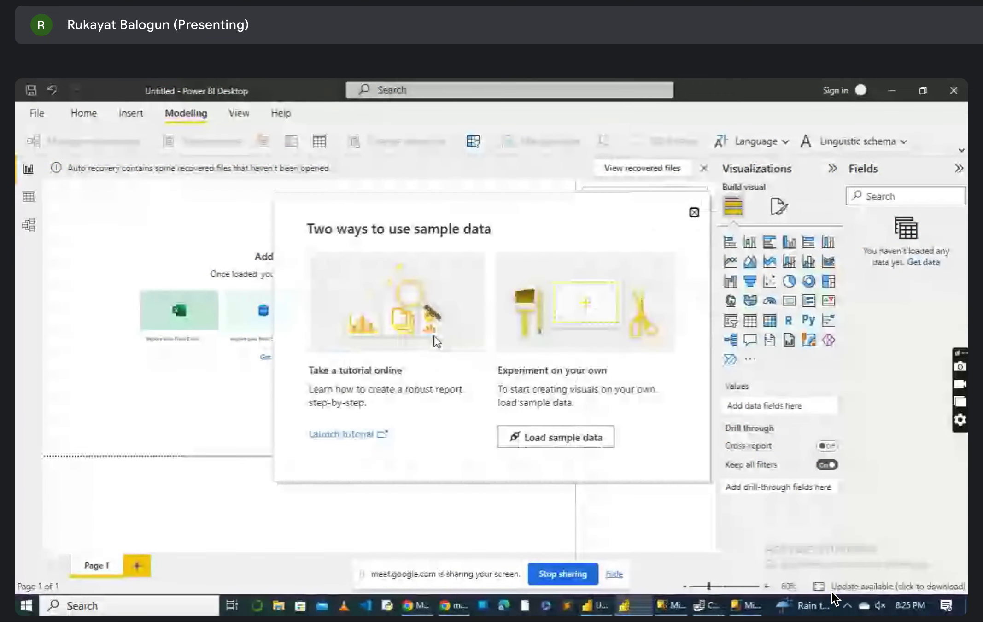
click(557, 442)
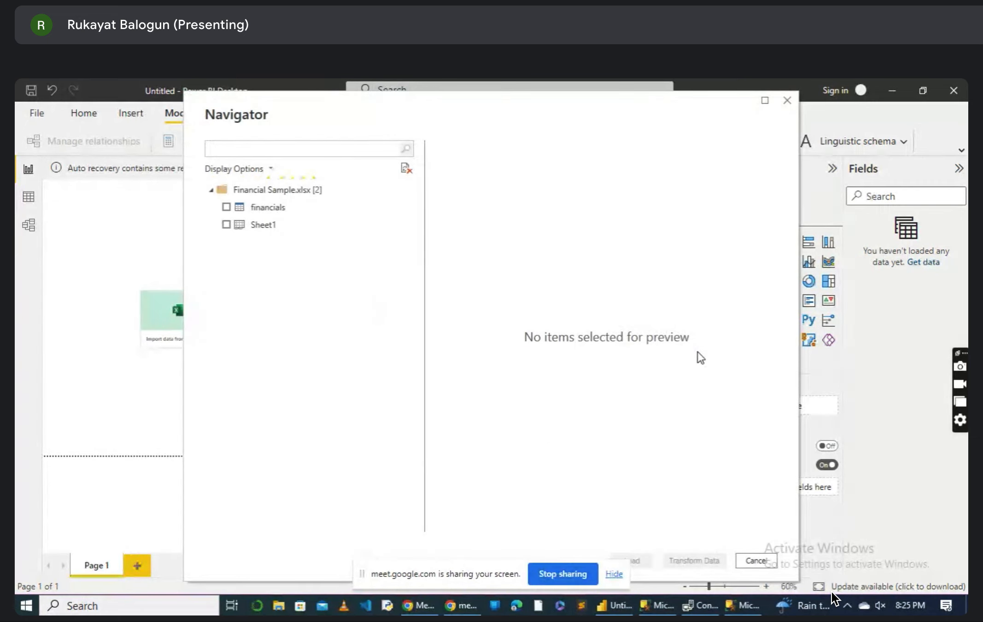
click(256, 212)
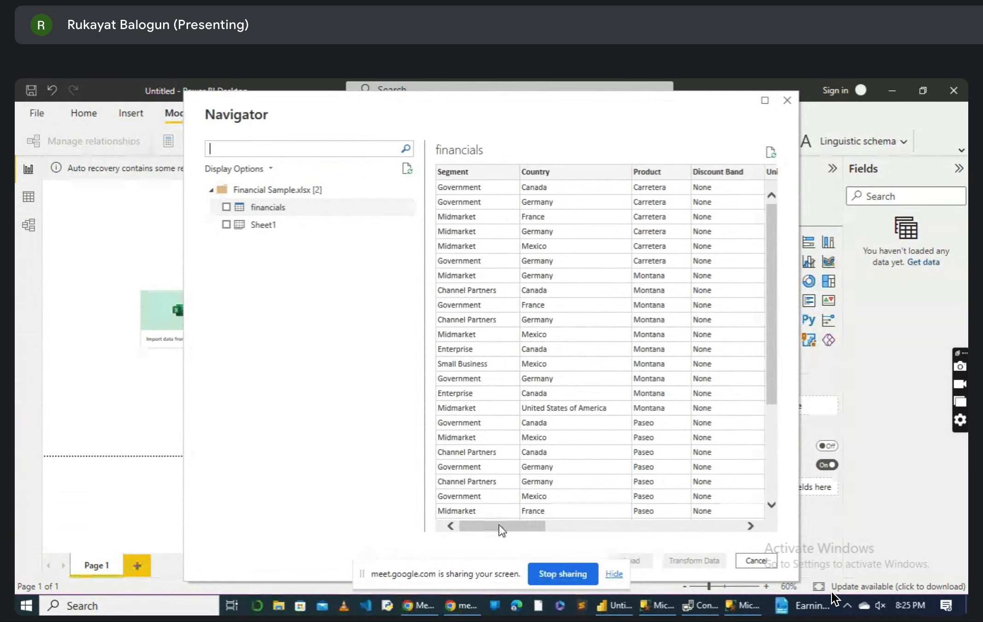
drag(501, 530, 478, 580)
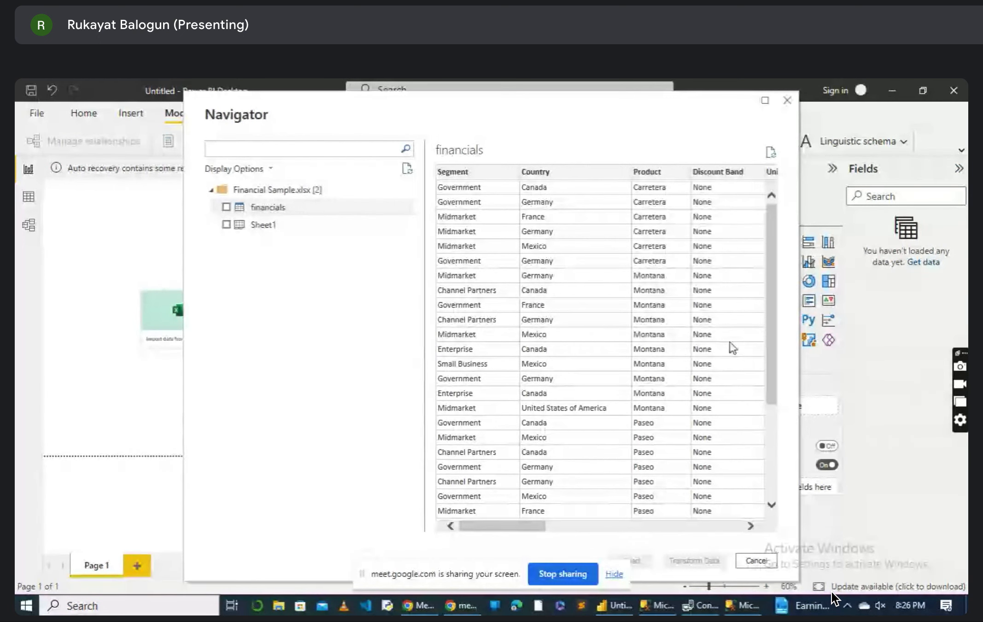
click(767, 564)
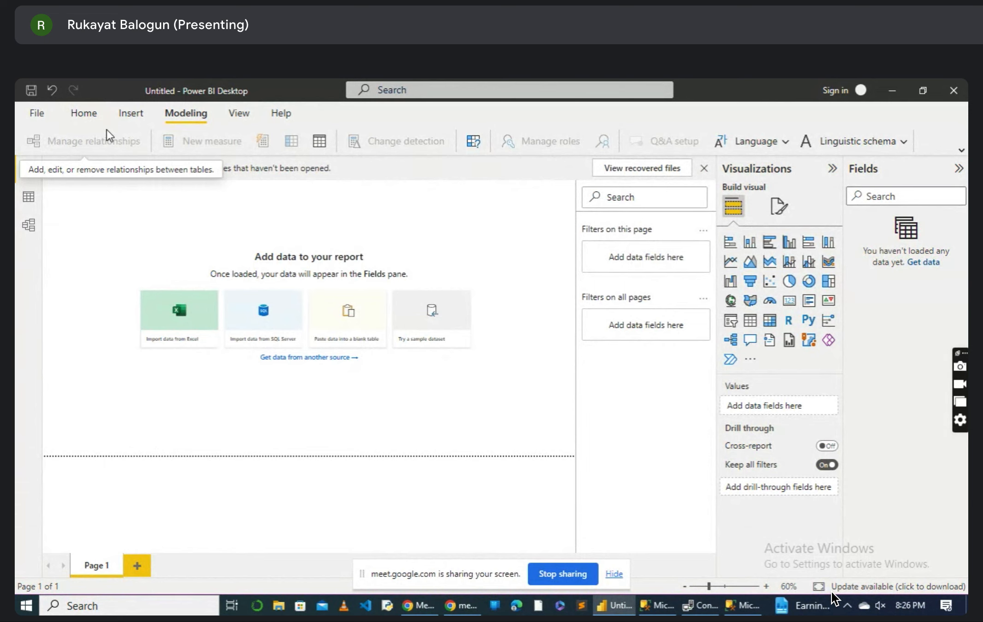
Step: Start an import from SQL Server and copy the server name localhost from the connection dialog in SQL Server Management Studio
click(270, 345)
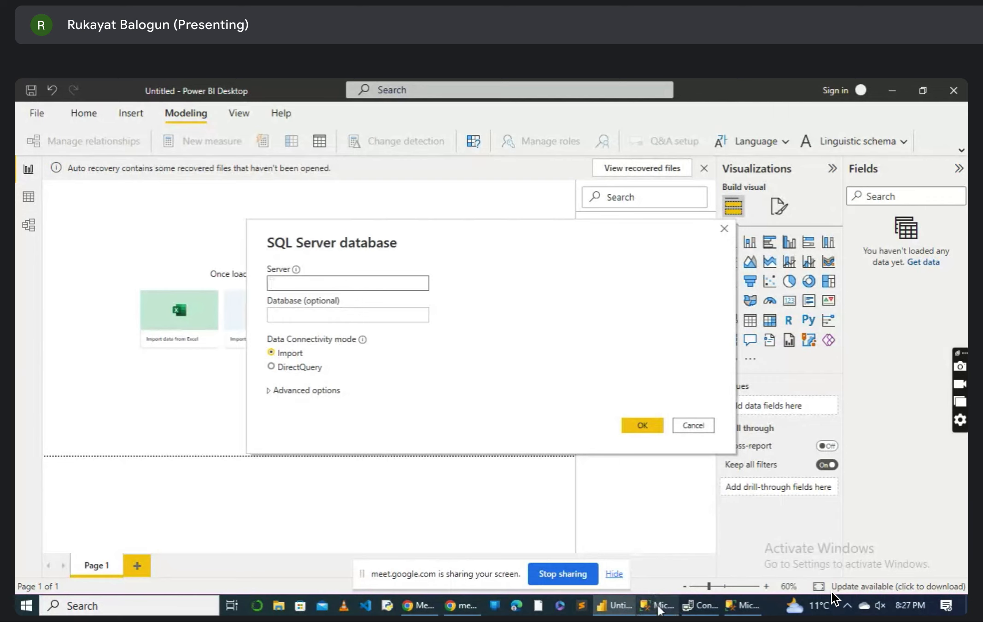
mouse_move(680, 610)
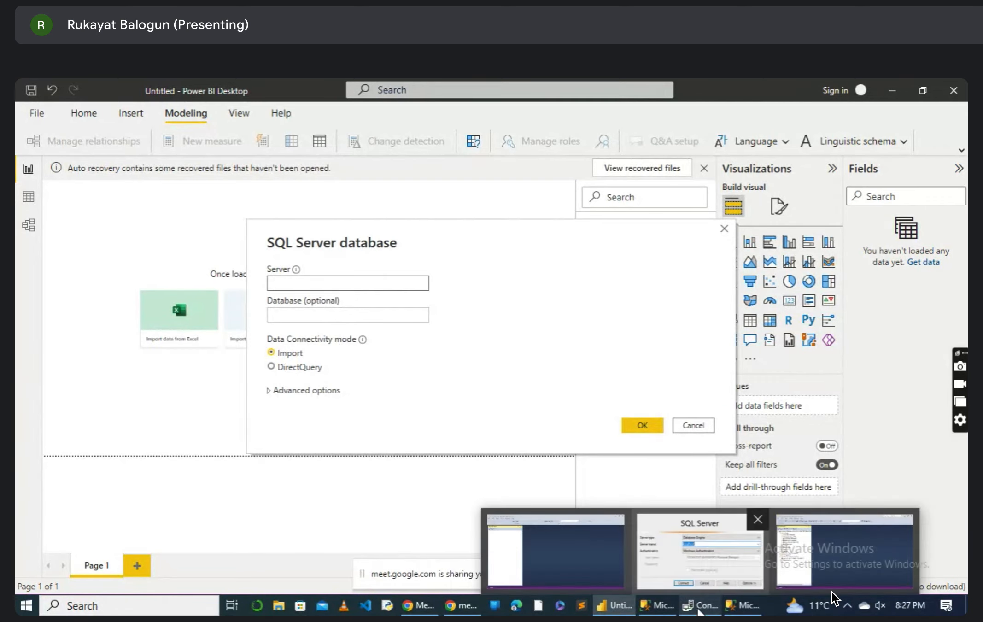
click(700, 605)
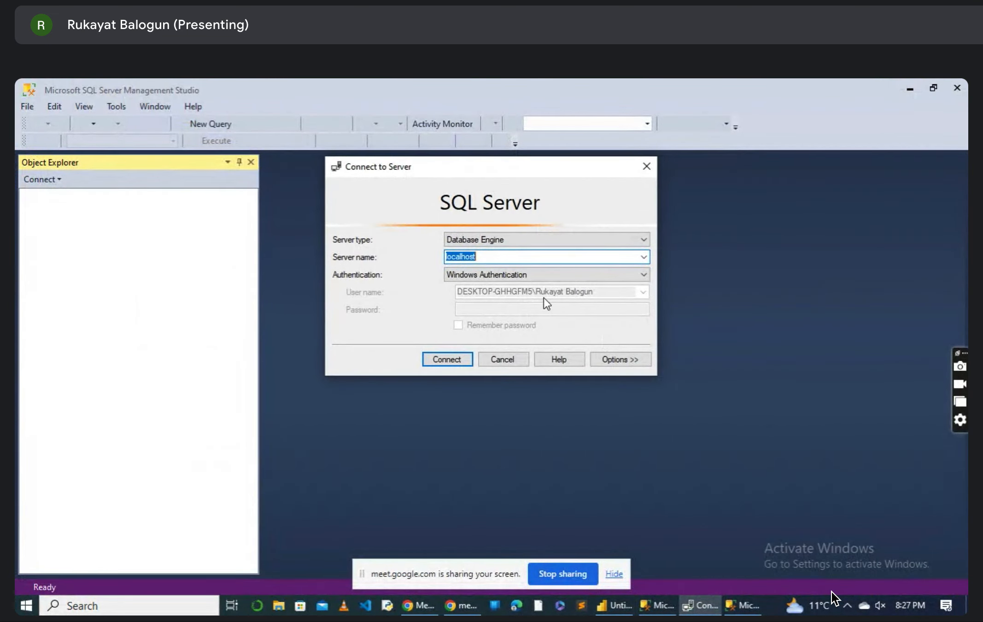
click(498, 256)
drag(499, 255, 444, 261)
key(ctrl+c)
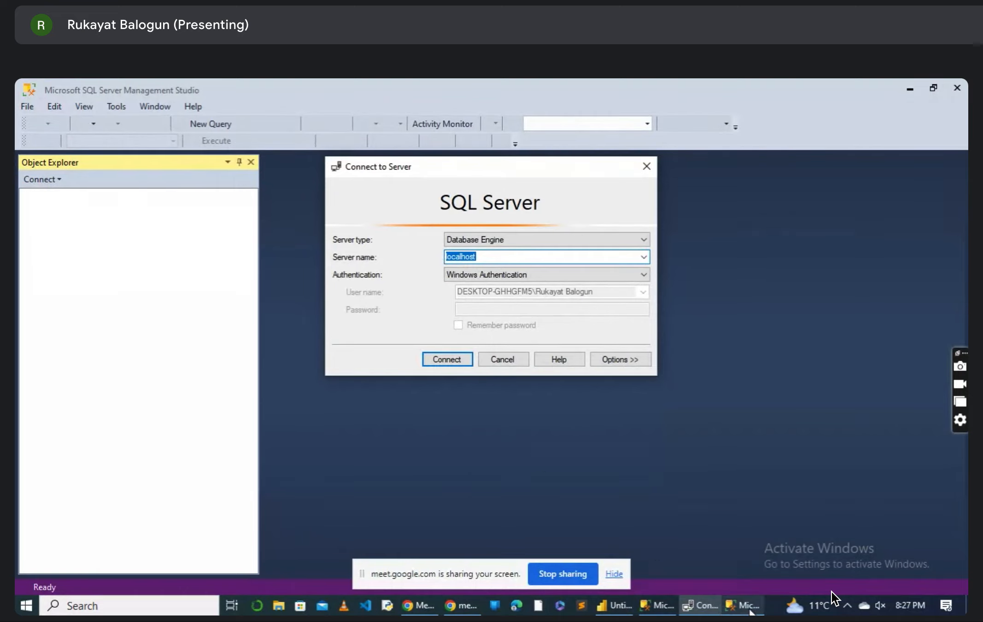
Step: Return to Power BI Desktop and connect to the SQL Server database on server localhost in Import mode
mouse_move(751, 613)
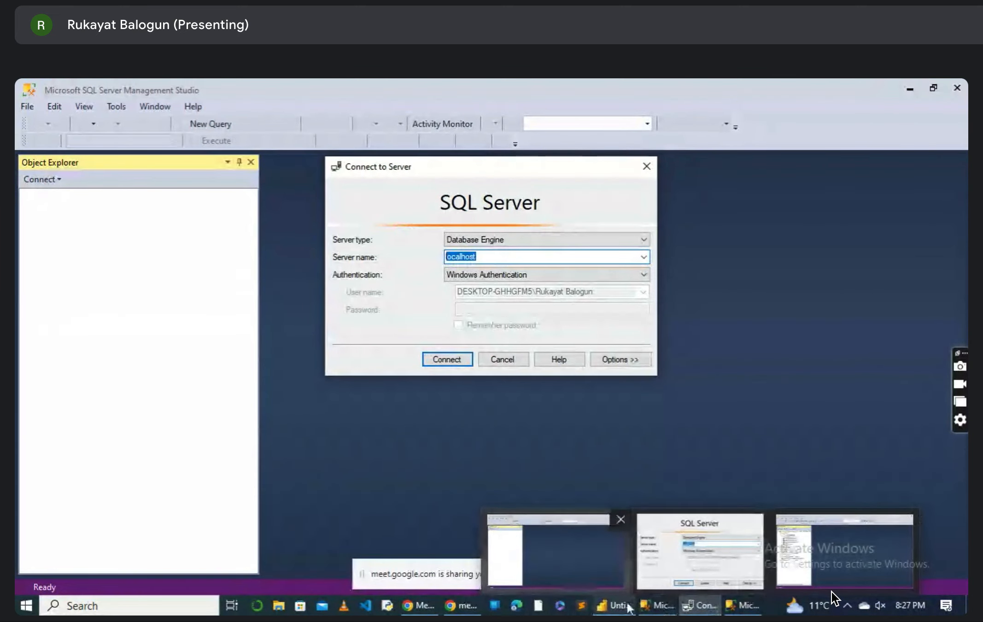
mouse_move(615, 606)
click(623, 570)
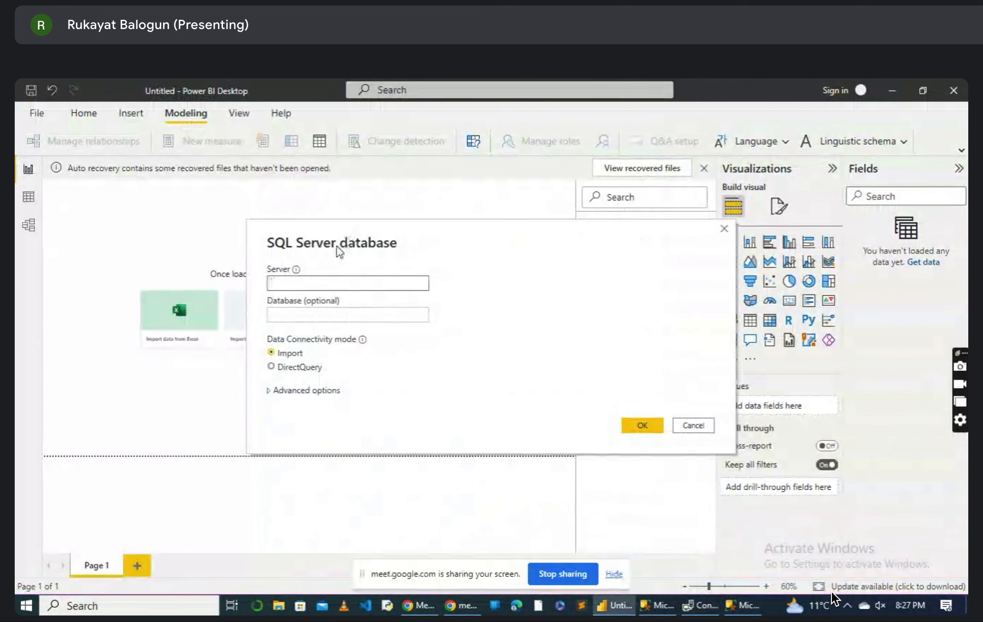
key(ctrl+v)
click(634, 431)
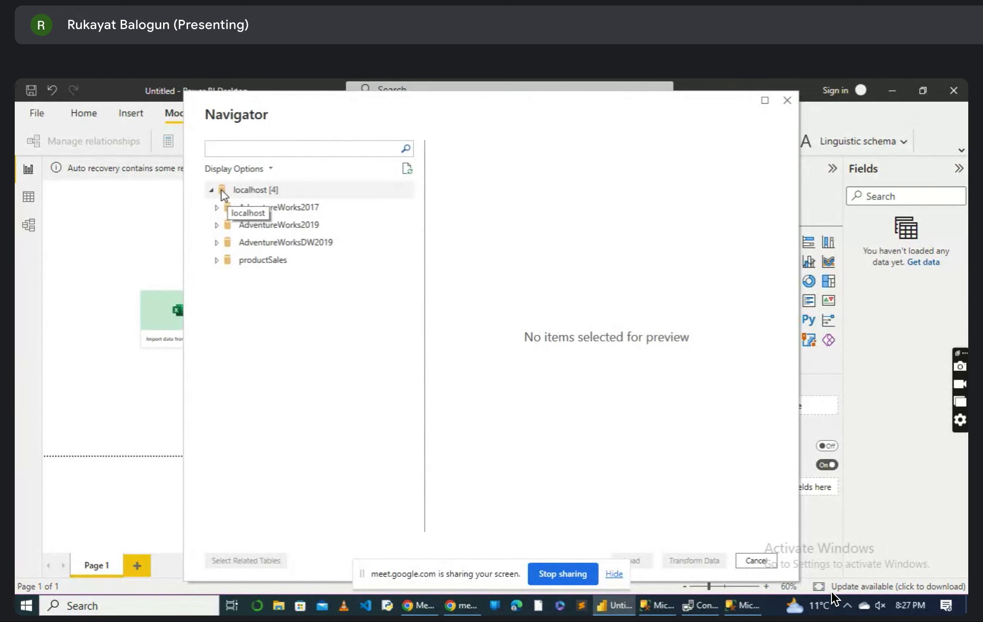
Step: Dismiss the spare Connect to Server dialog in SQL Server Management Studio and show the window connected to localhost
click(709, 609)
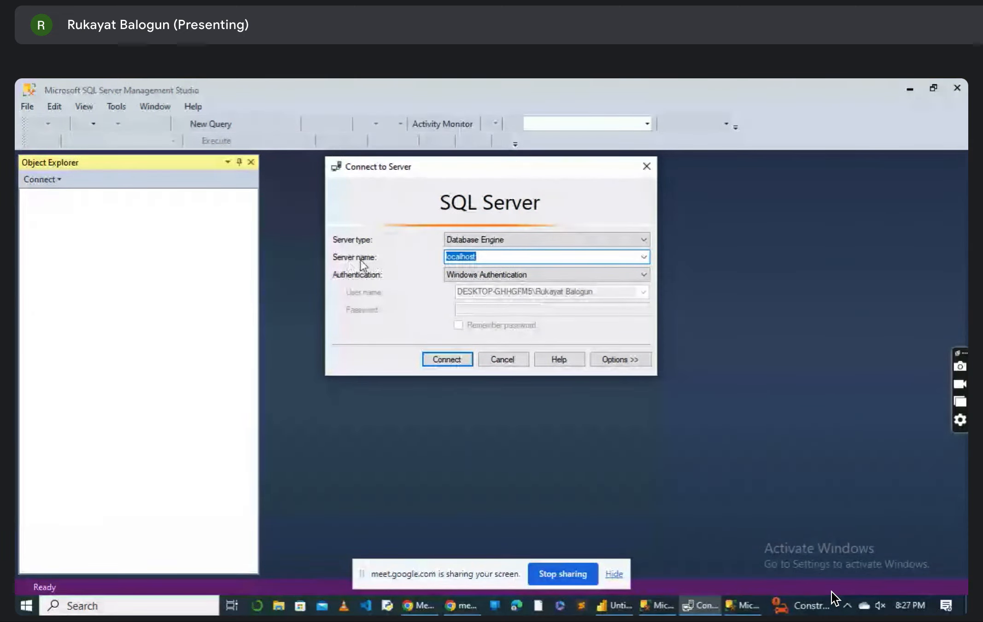
click(645, 171)
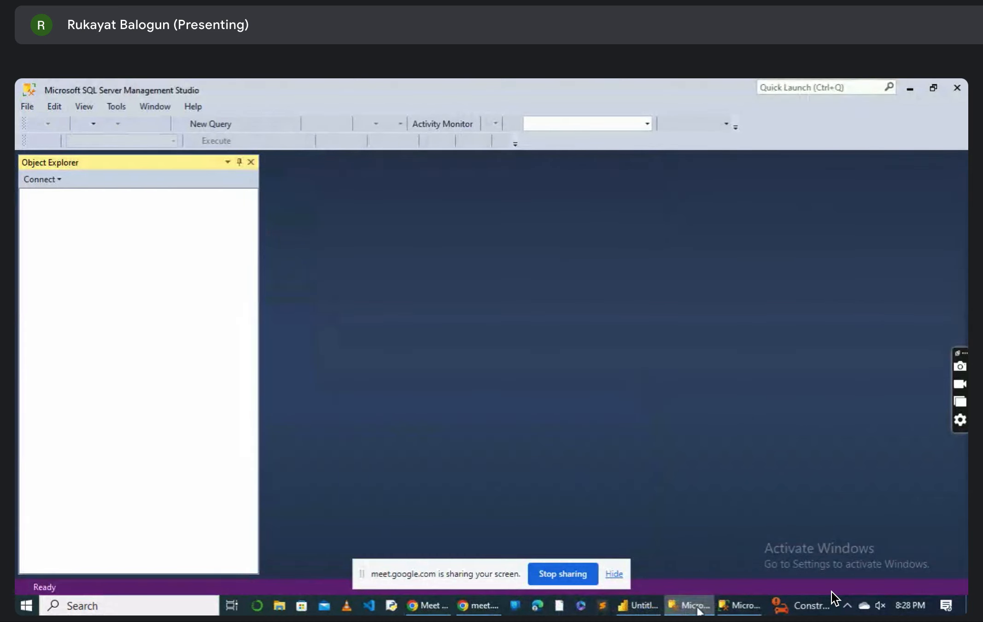
key(alt+Tab)
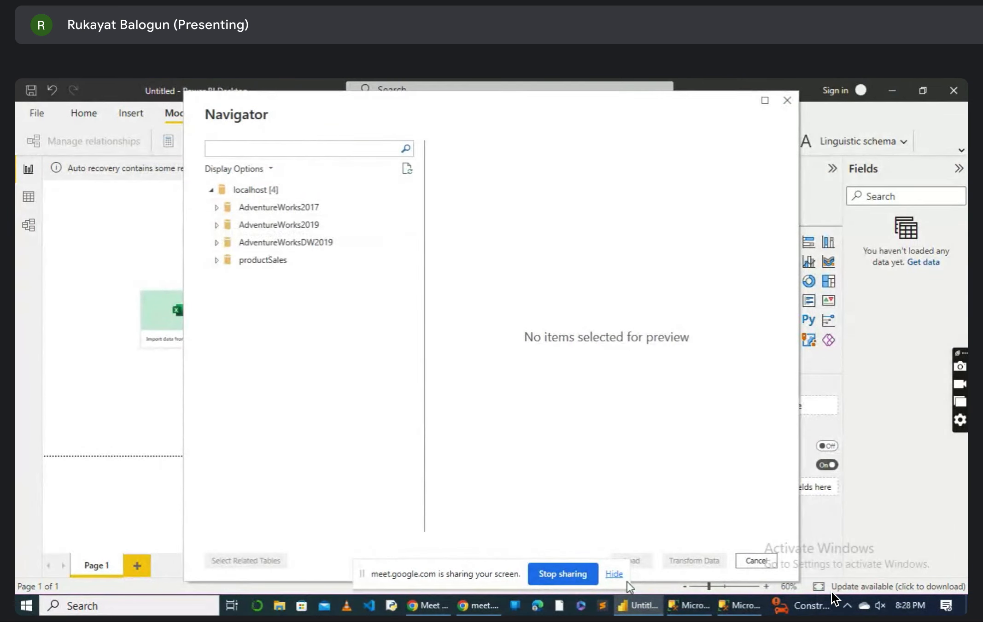
click(692, 607)
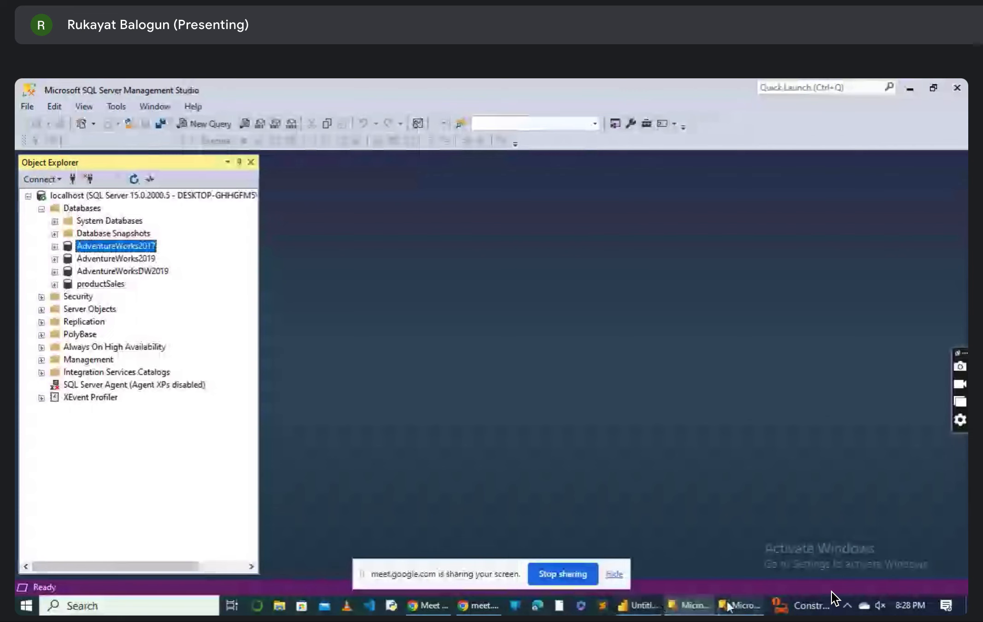
Step: Close SQL Server Management Studio and, back in Power BI Desktop, expand the AdventureWorksDW2019 database in the Navigator to browse its tables
click(88, 180)
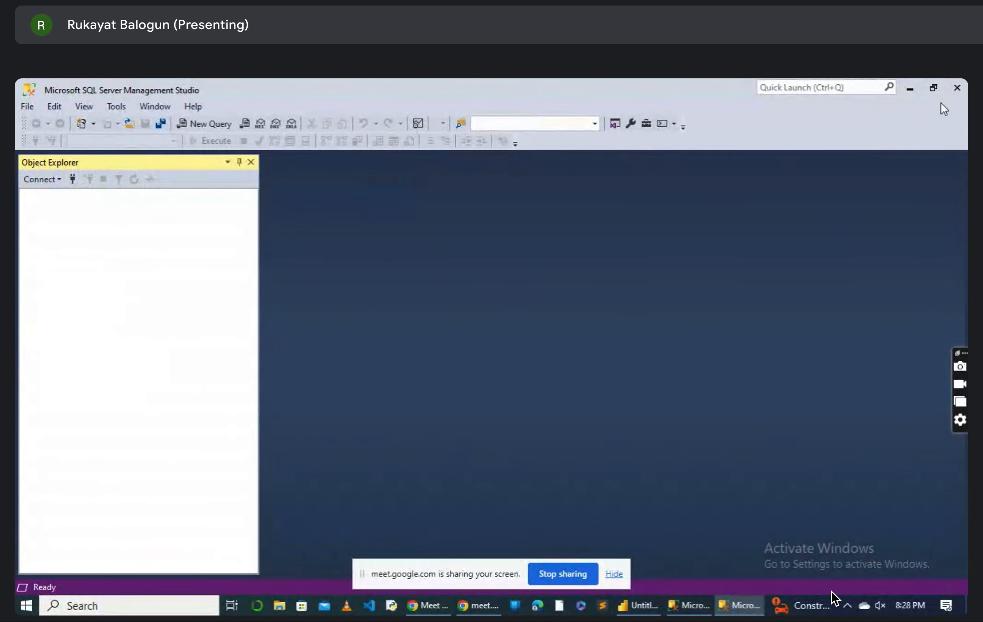
click(957, 89)
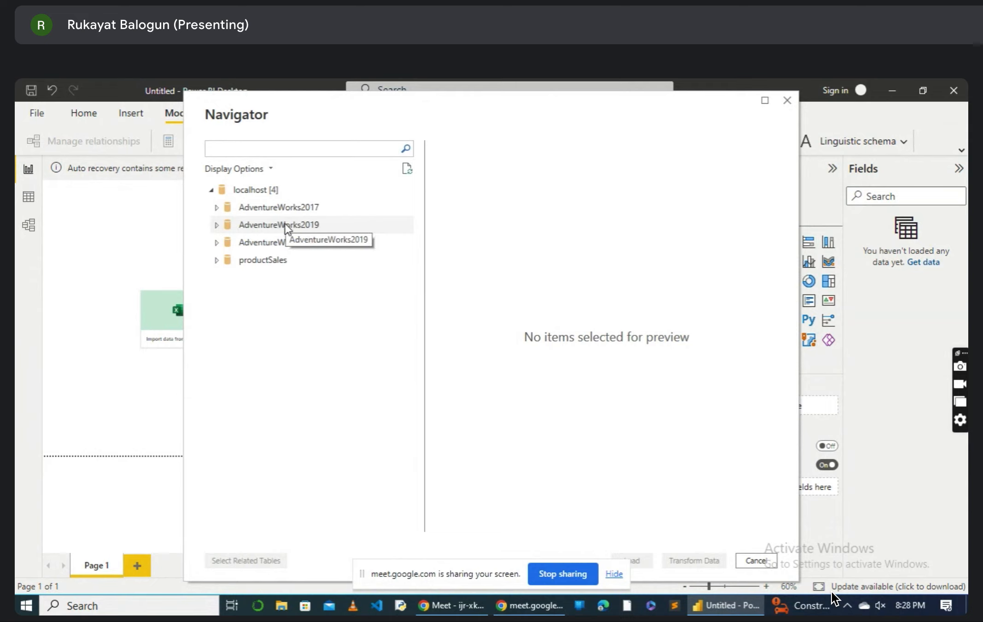
click(278, 243)
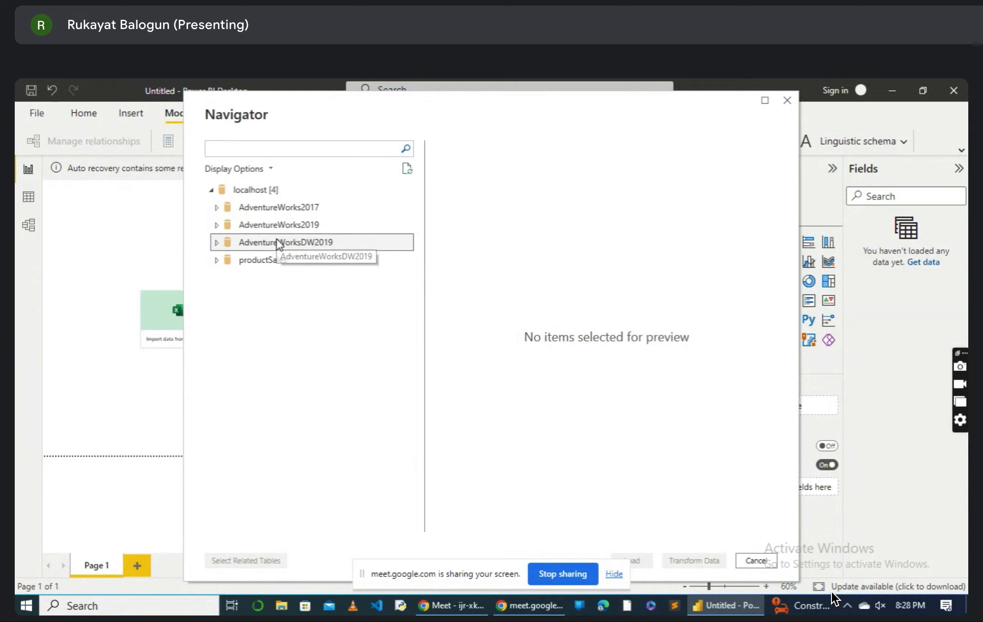
click(220, 243)
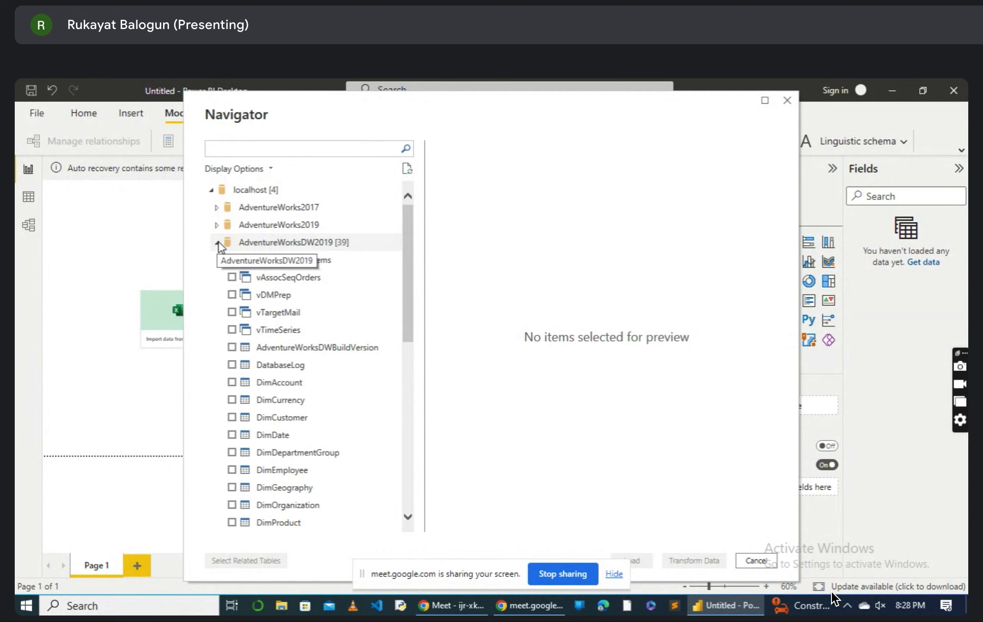
scroll(249, 429, down, 3)
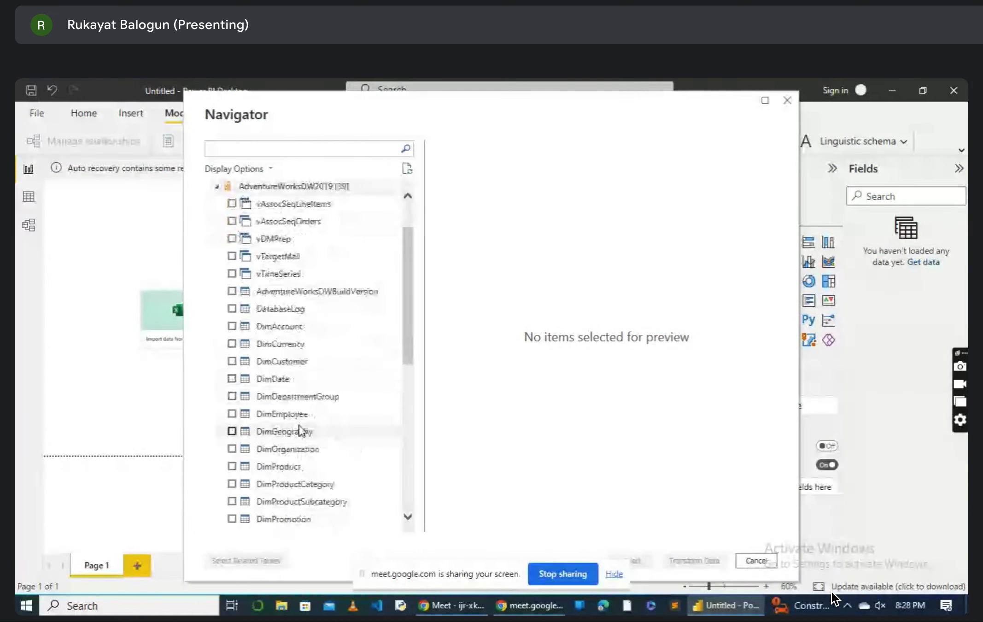
scroll(302, 431, down, 1)
scroll(270, 235, up, 3)
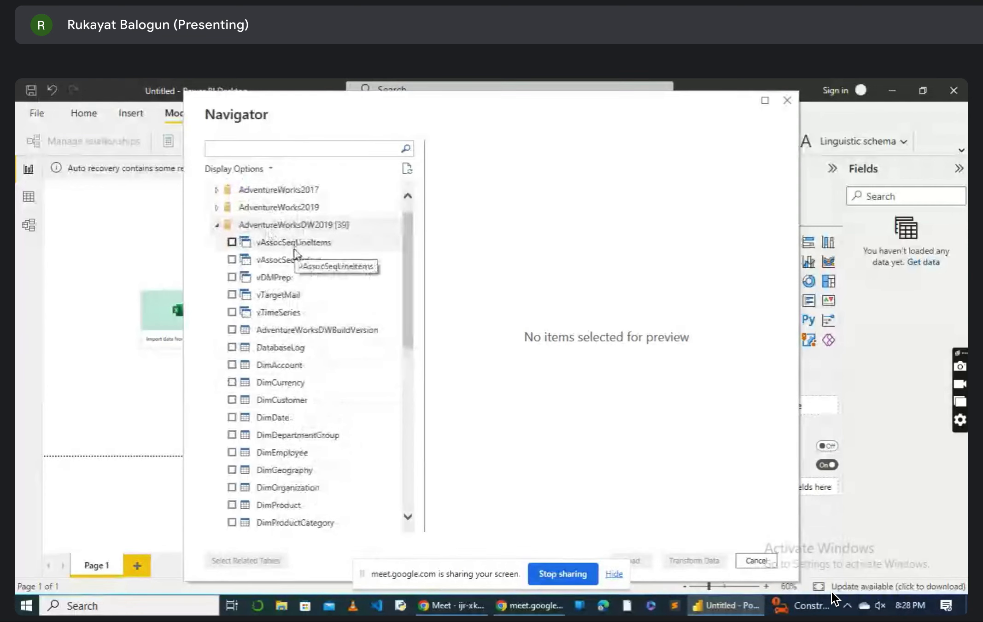
Step: Preview the dimension tables DimCustomer, DimAccount, DimEmployee, DimReseller and DimProduct of AdventureWorksDW2019
click(279, 401)
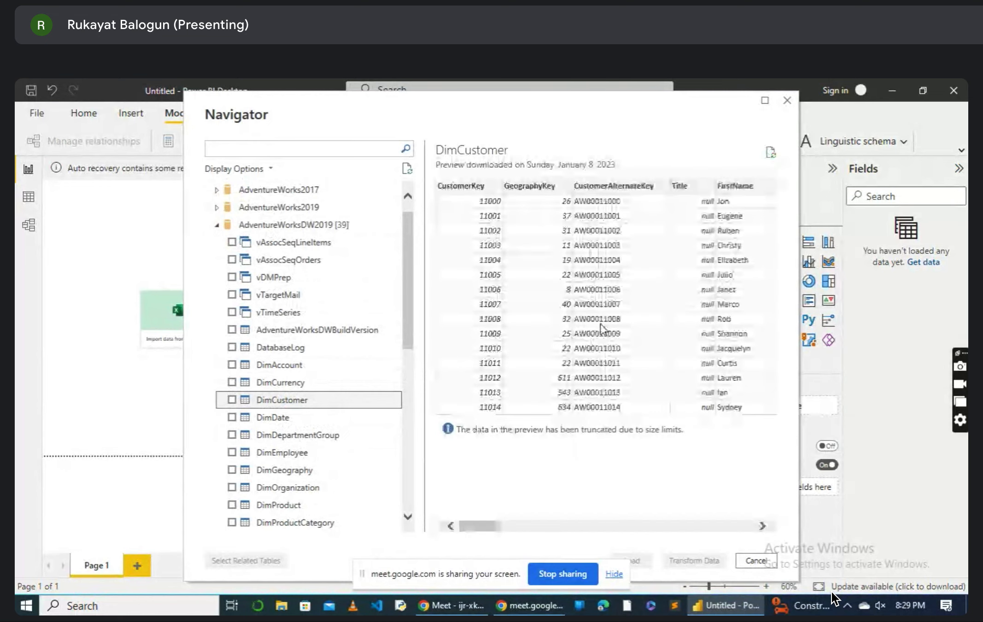
scroll(601, 327, right, 2)
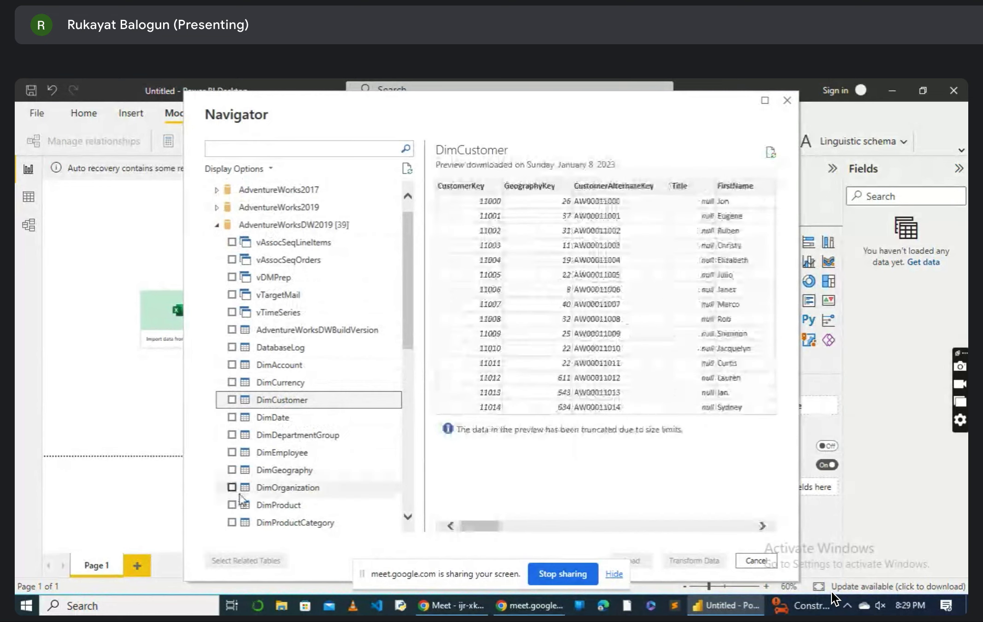
click(308, 367)
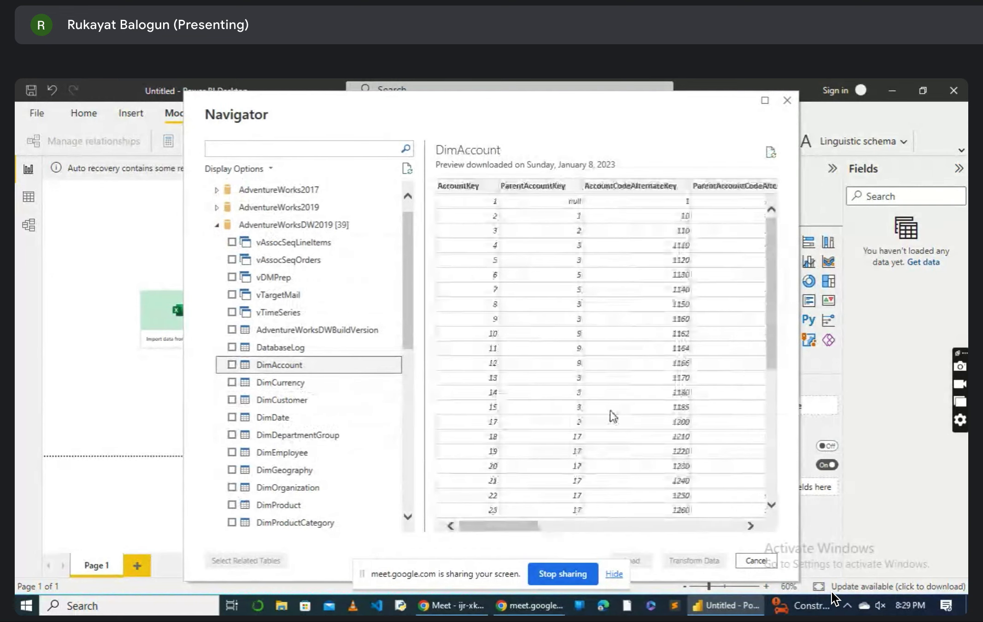
scroll(301, 461, down, 1)
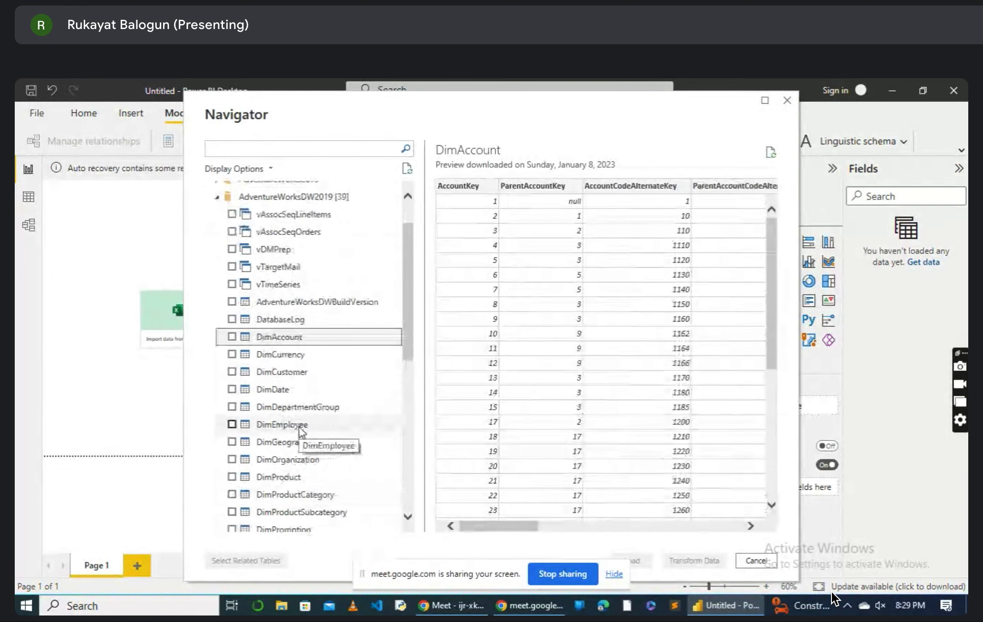
click(302, 431)
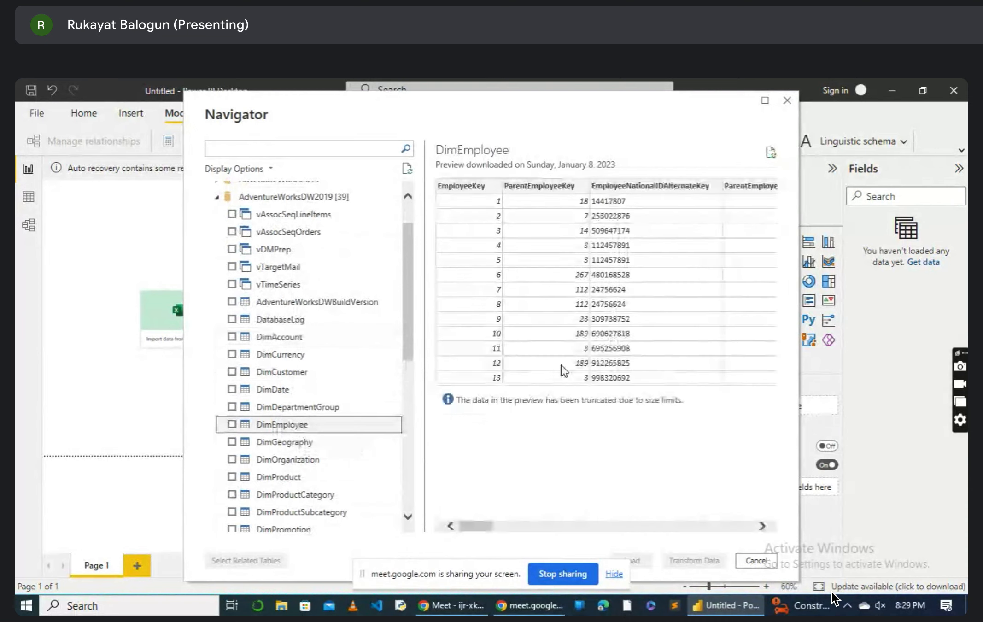
scroll(282, 449, down, 3)
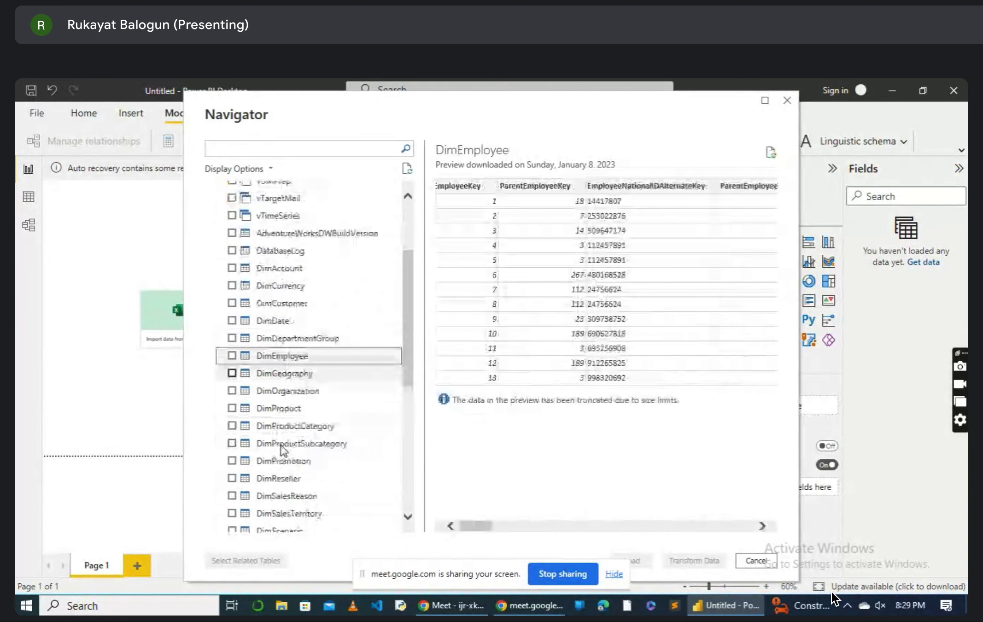
click(281, 478)
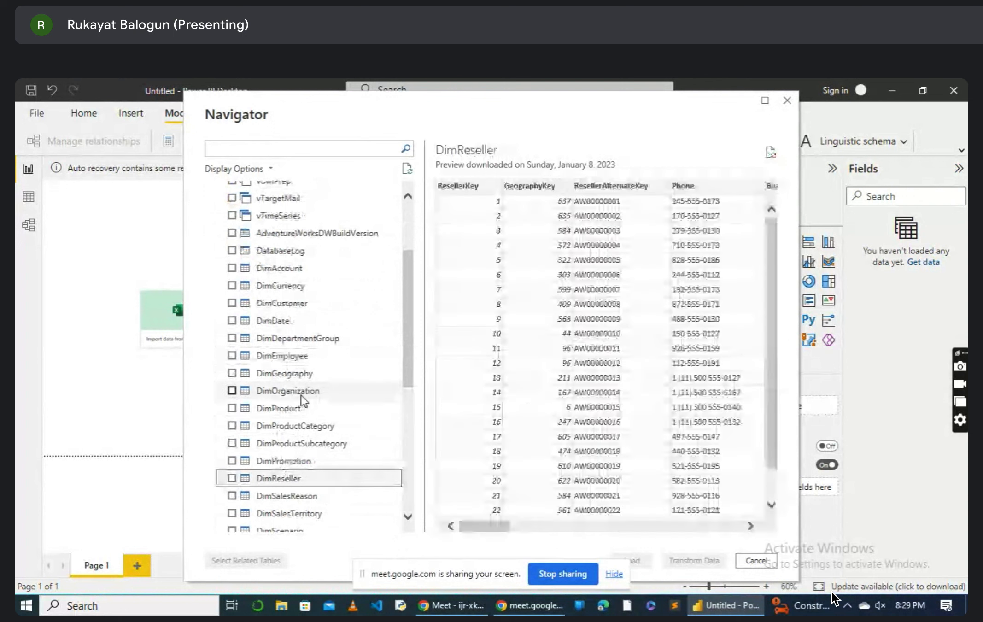
click(307, 408)
scroll(552, 390, right, 3)
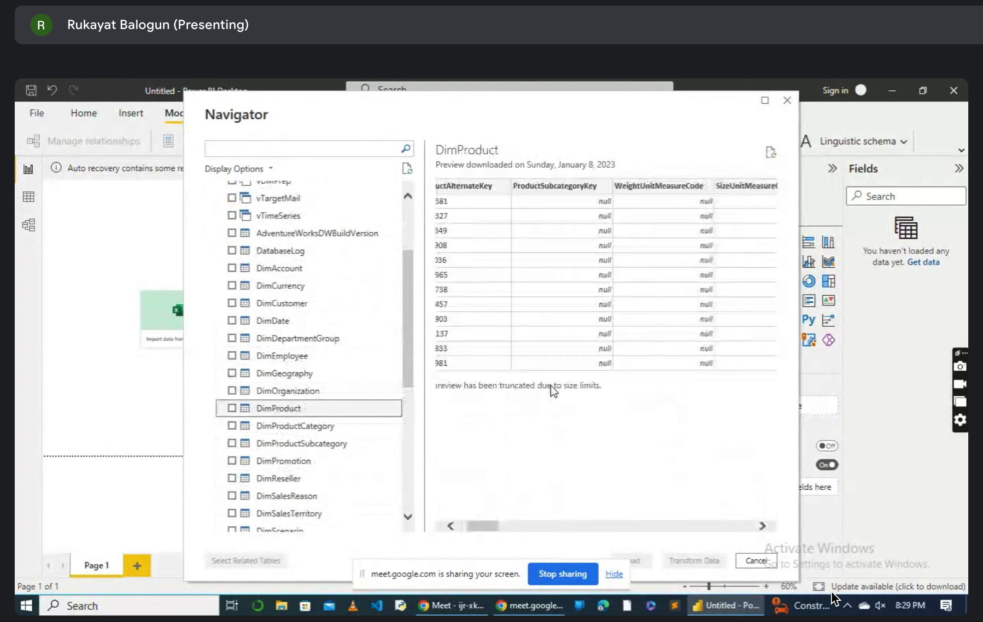
Step: Look through the remaining AdventureWorksDW2019 tables and preview the columns of FactResellerSales
scroll(334, 474, down, 1)
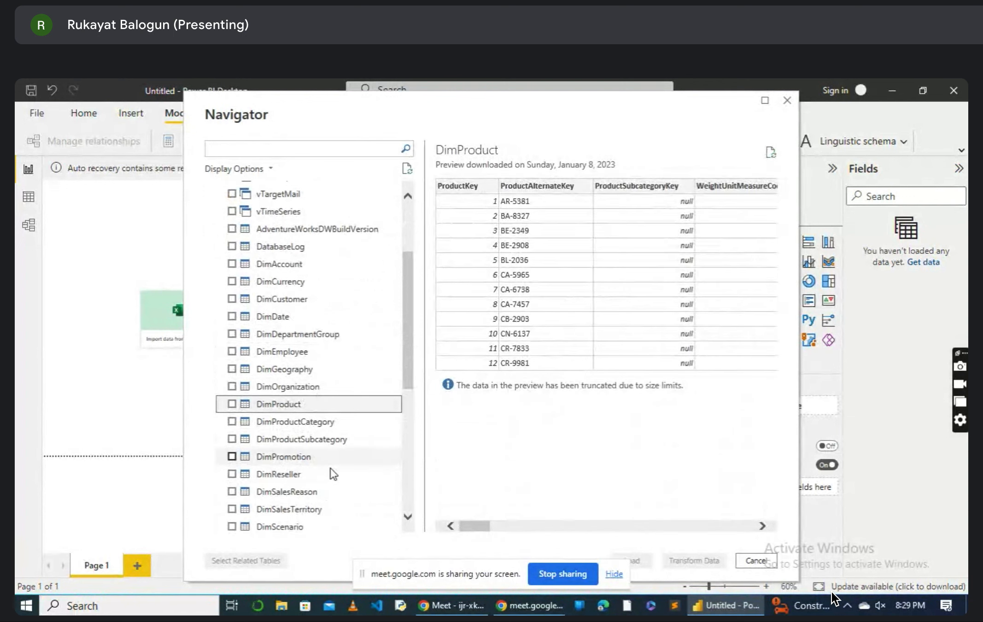
scroll(333, 474, down, 3)
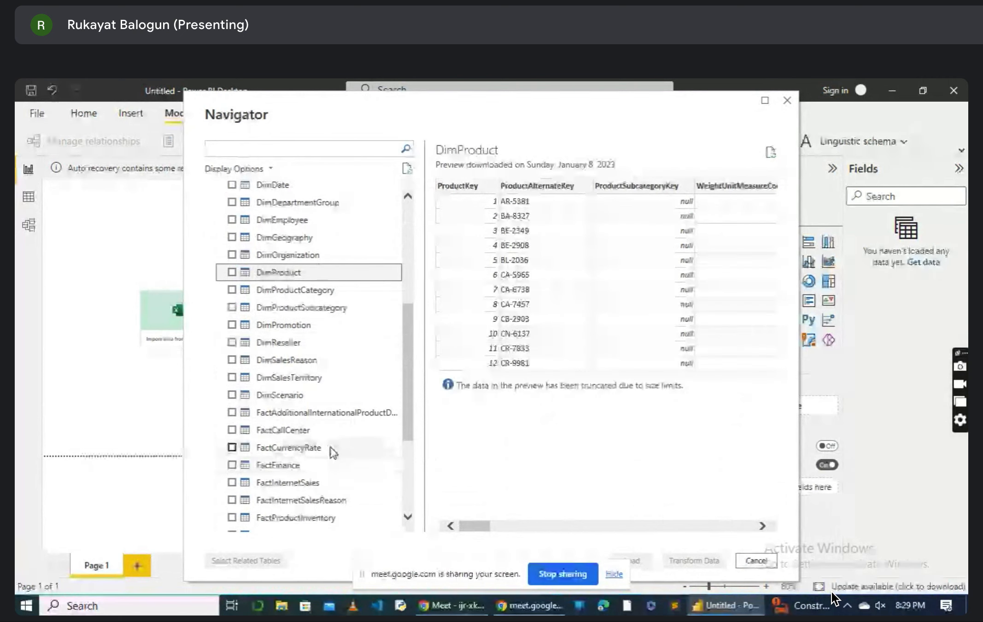
scroll(332, 453, down, 2)
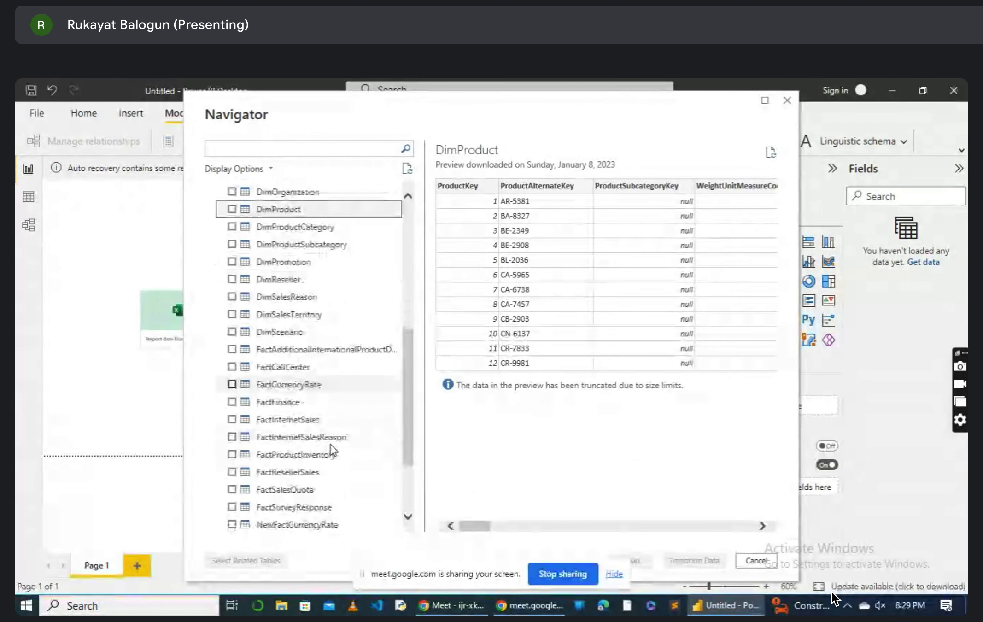
scroll(331, 451, down, 2)
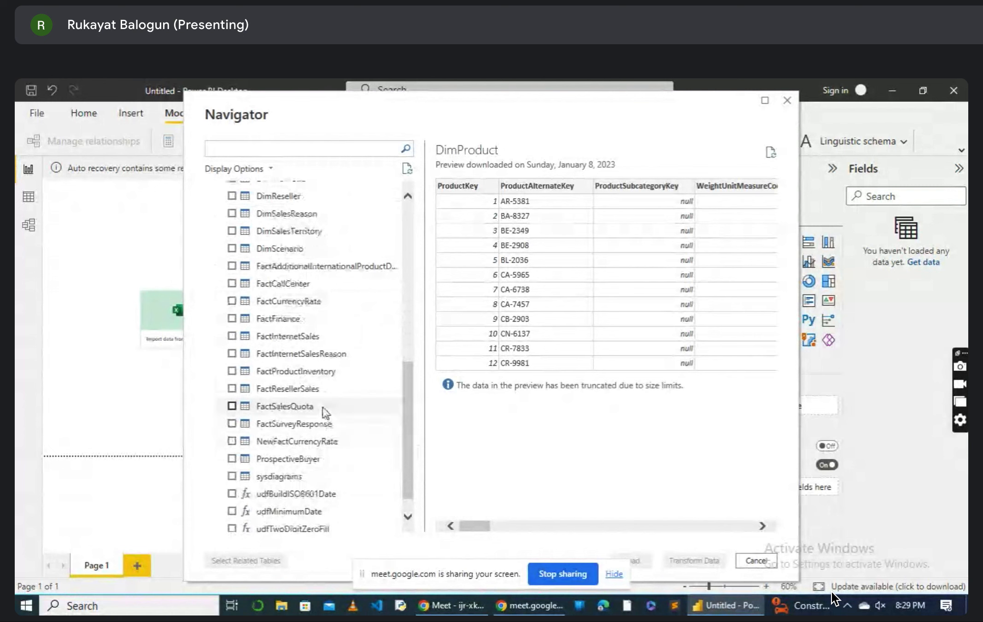
click(336, 390)
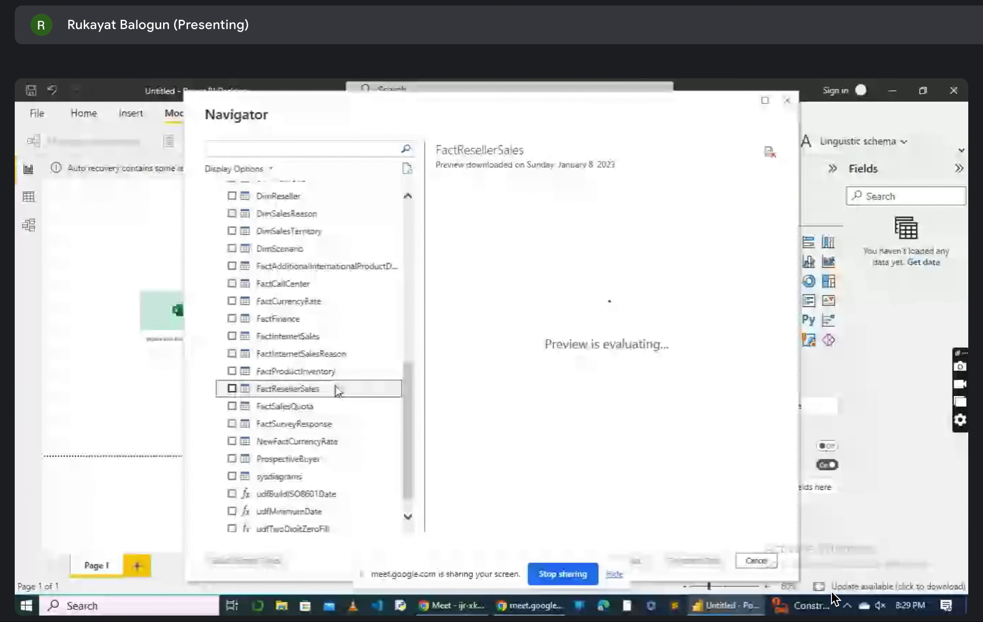
scroll(676, 306, right, 2)
scroll(333, 394, down, 1)
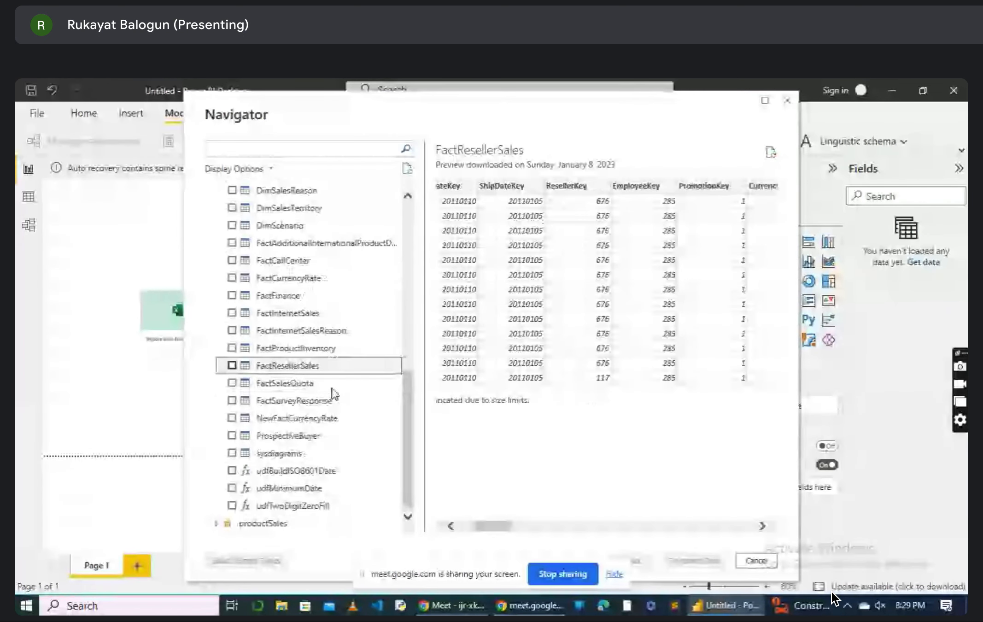
scroll(323, 354, up, 5)
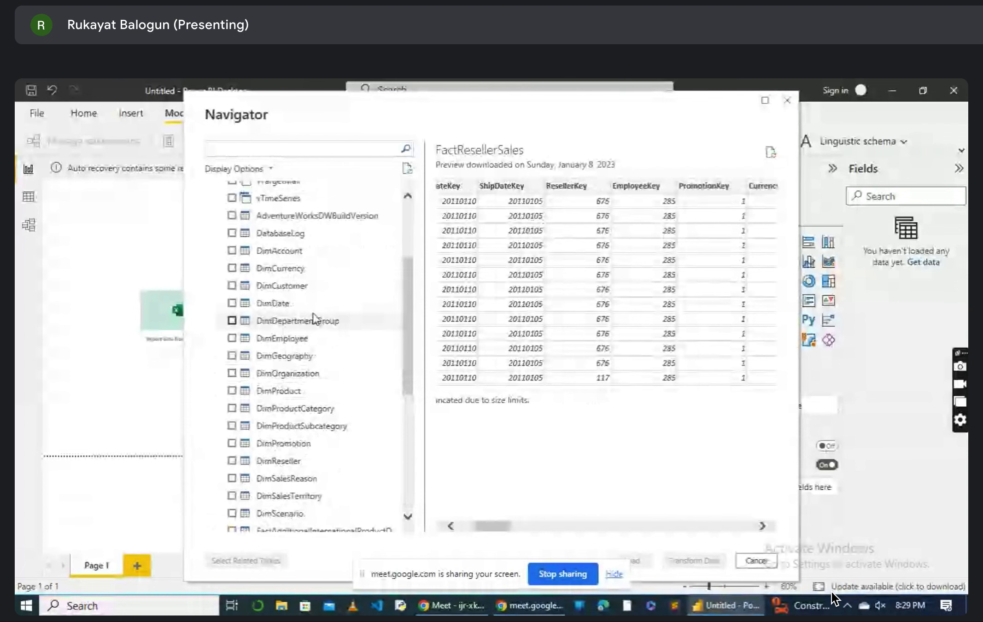
scroll(313, 318, up, 3)
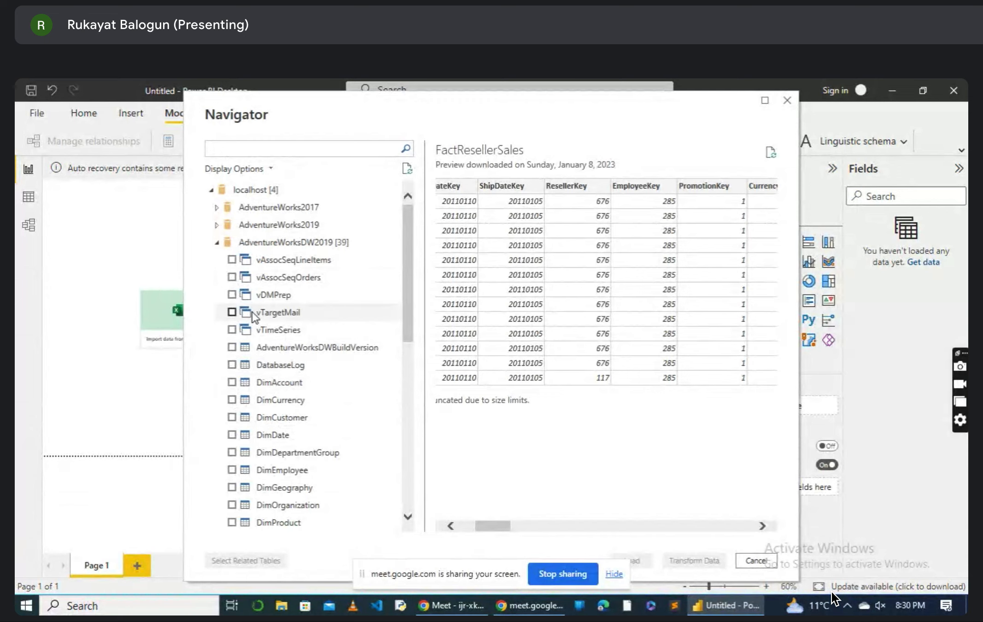
Step: Mark the DimAccount, DimCustomer and DimEmployee tables of AdventureWorksDW2019 for import
click(231, 383)
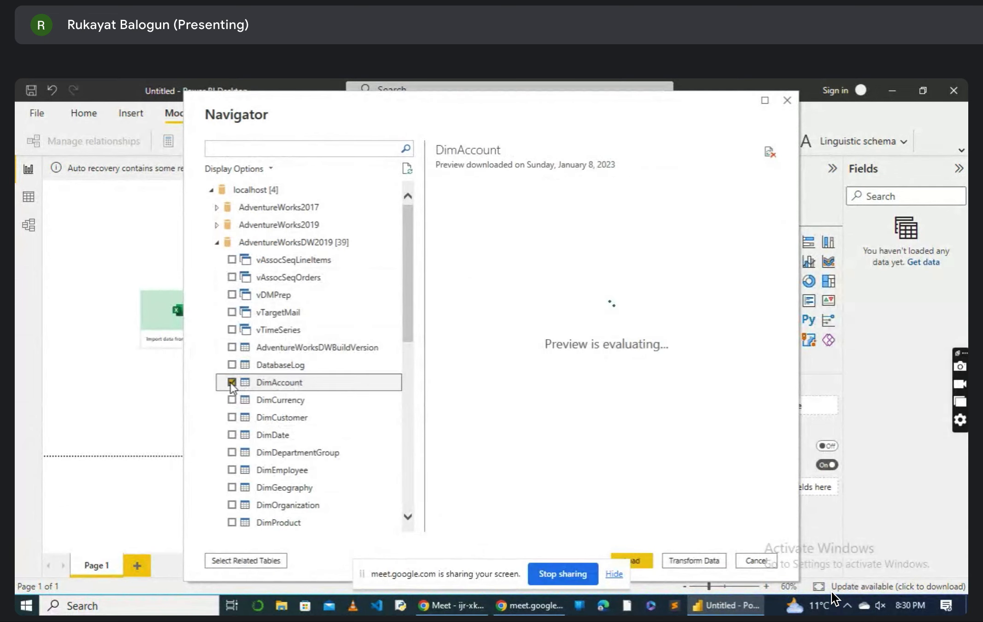
click(232, 417)
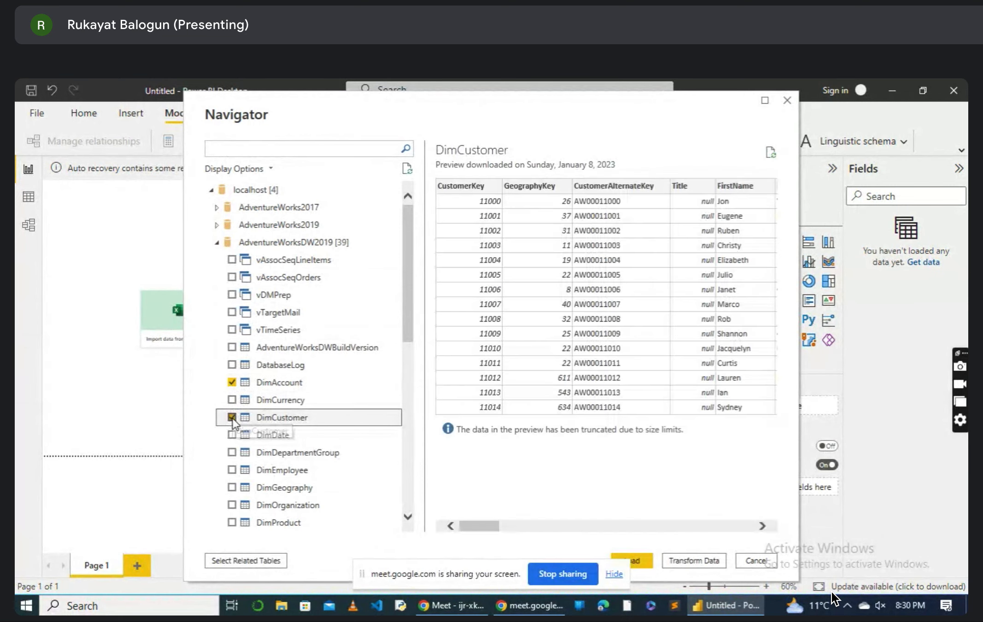
click(232, 470)
Step: Add DimProduct, DimProductCategory, DimProductSubcategory and DimReseller to the tables marked for import
scroll(235, 476, down, 1)
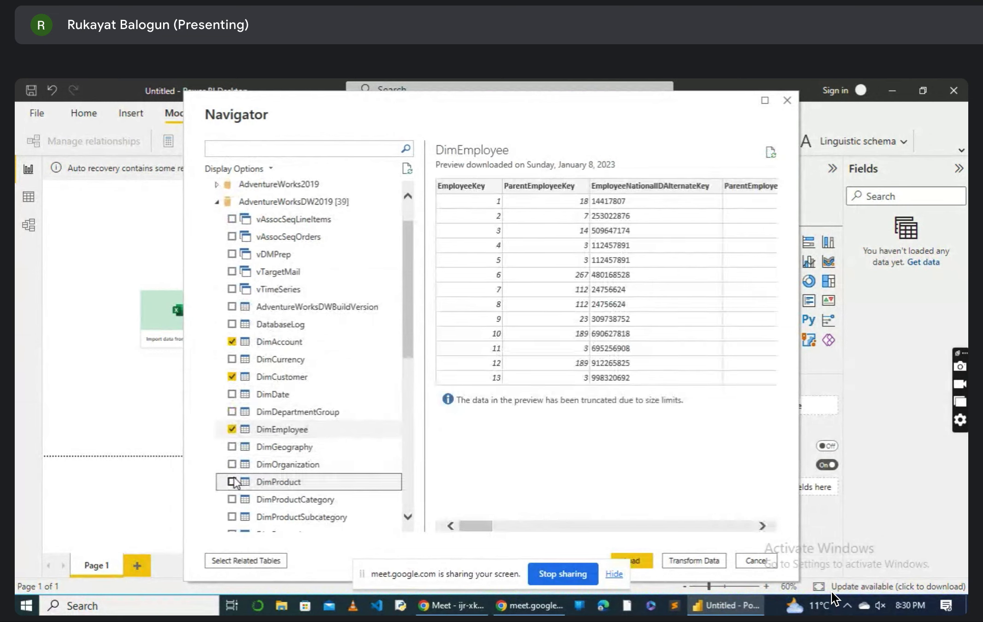
click(234, 482)
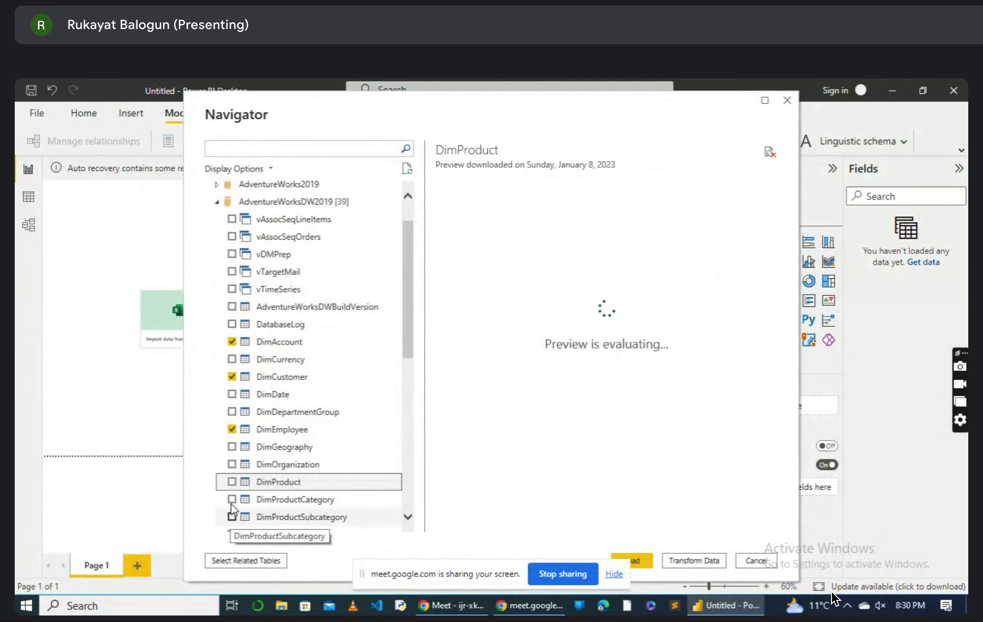
click(231, 499)
click(232, 482)
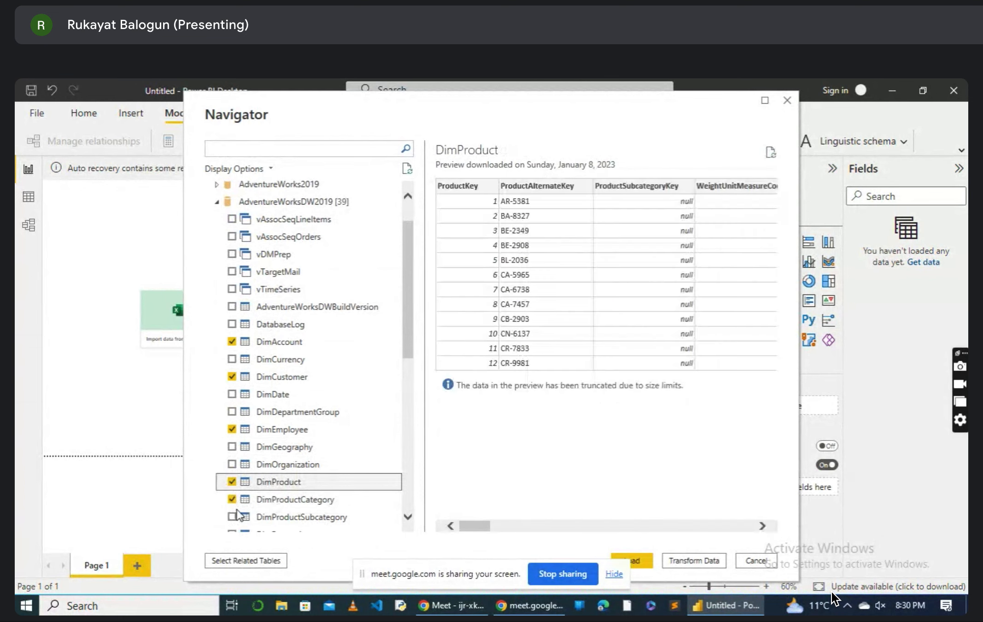
scroll(237, 514, down, 2)
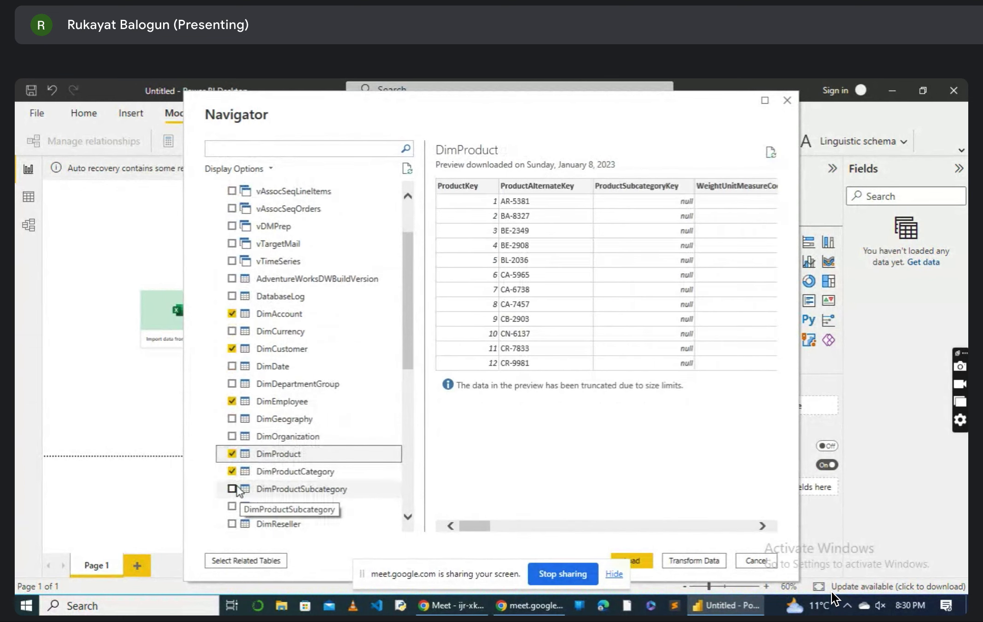
click(232, 488)
scroll(236, 498, down, 1)
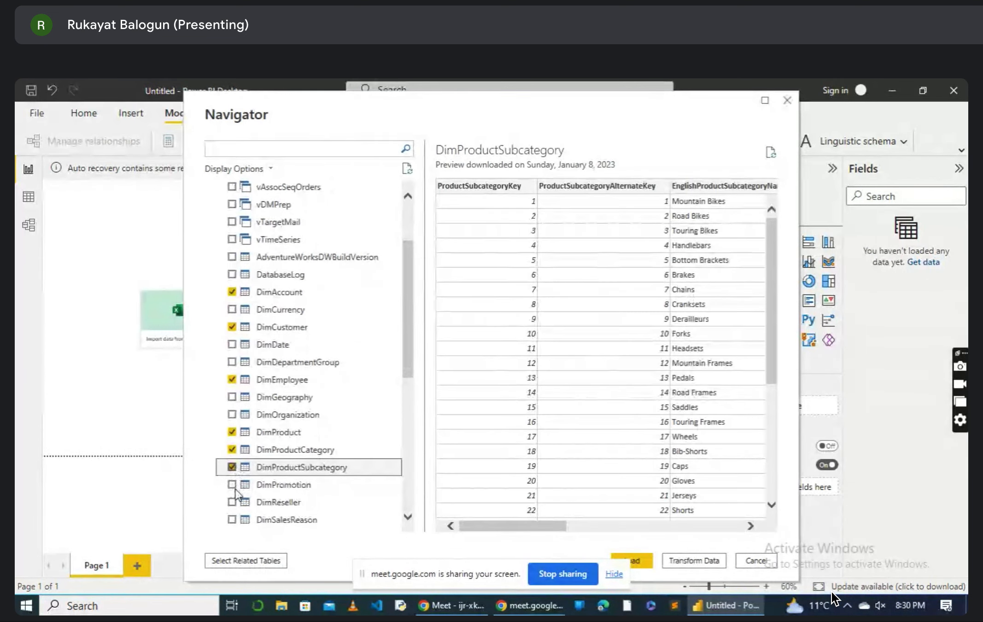
click(235, 501)
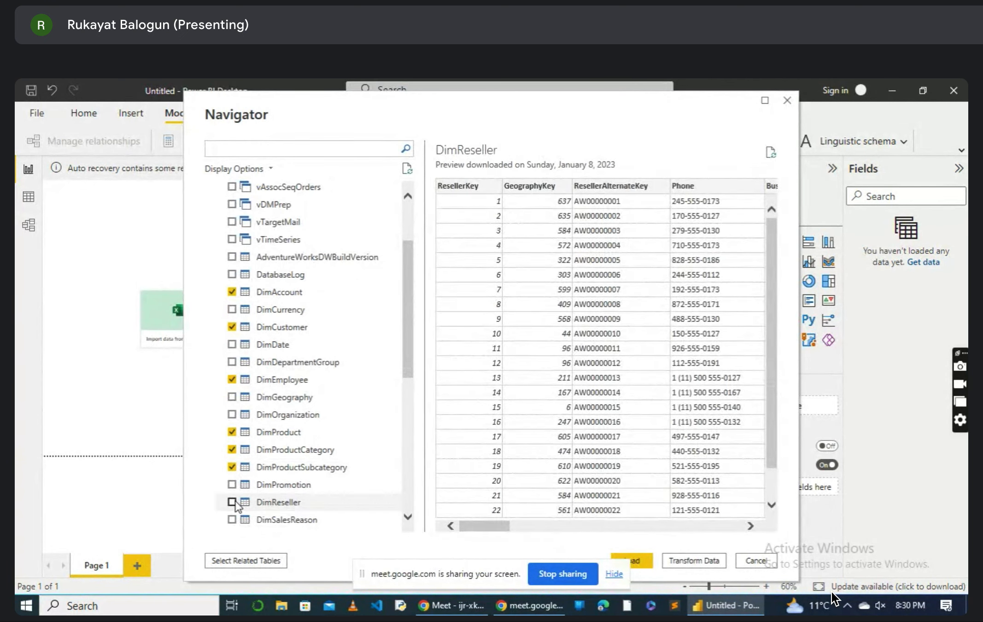
click(232, 502)
Step: Add FactInternetSales, FactInternetSalesReason, FactResellerSales and FactSalesQuota to the tables marked for import
scroll(236, 503, down, 4)
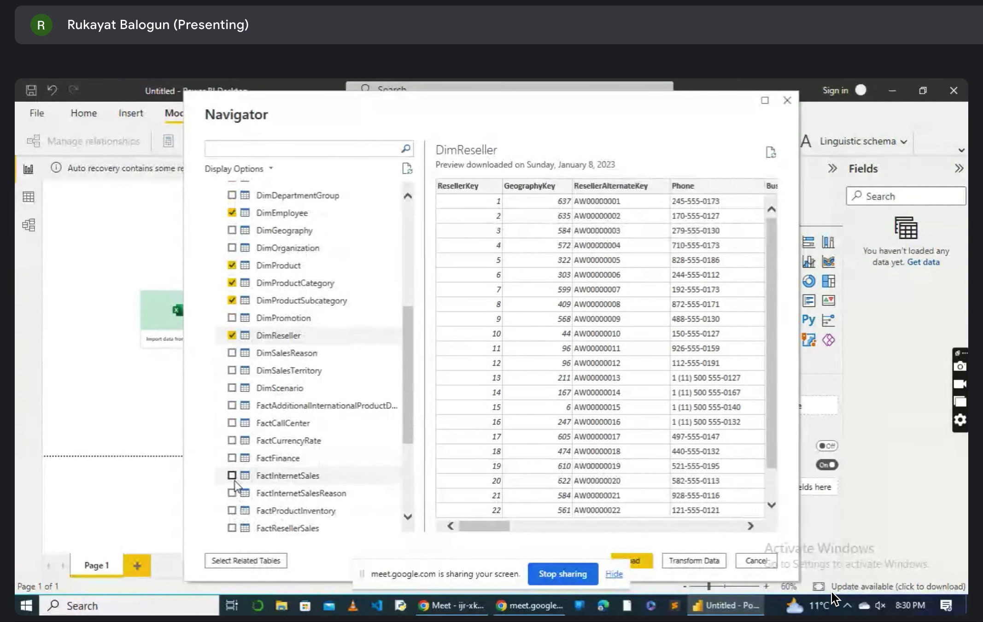
click(231, 475)
click(232, 493)
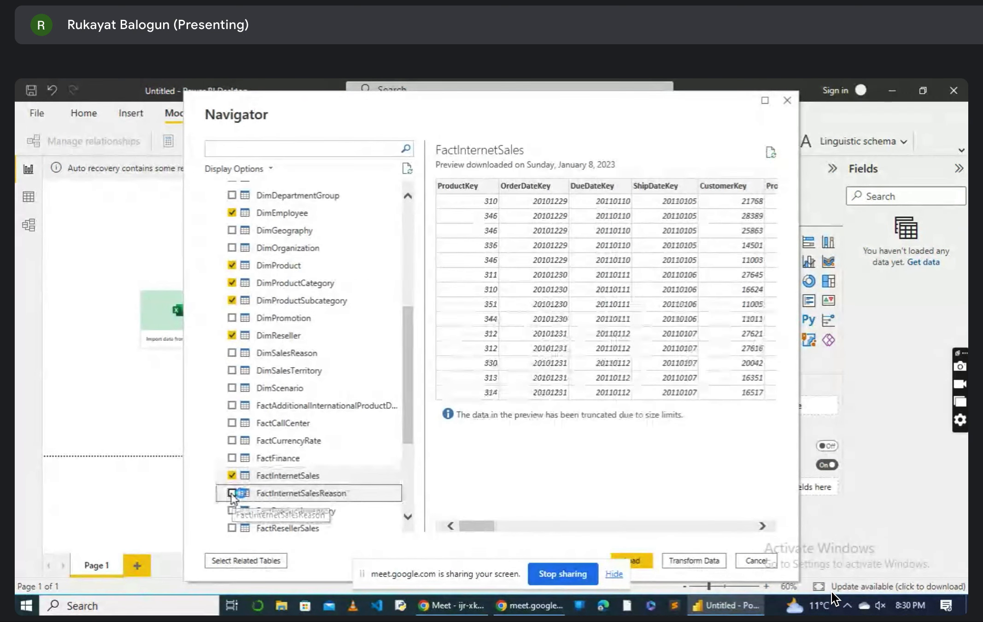
scroll(249, 507, down, 1)
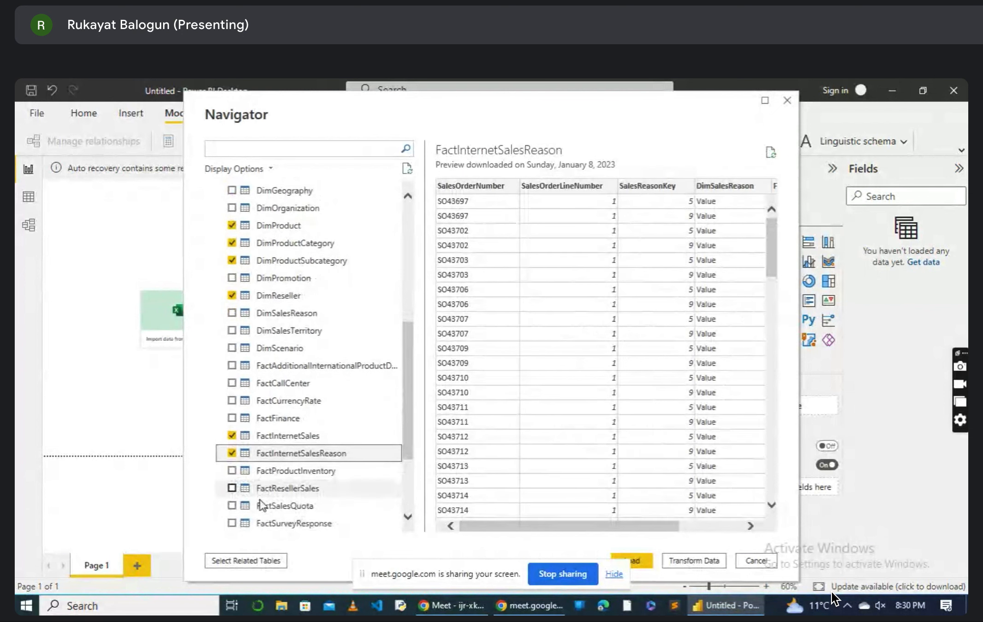
scroll(261, 470, down, 1)
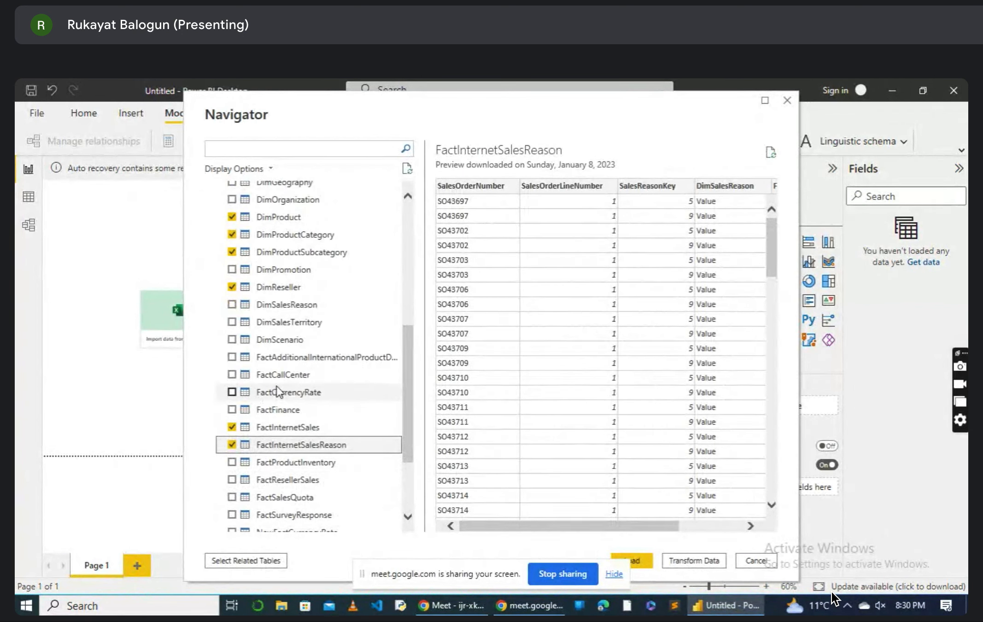
scroll(267, 428, down, 3)
scroll(278, 433, down, 2)
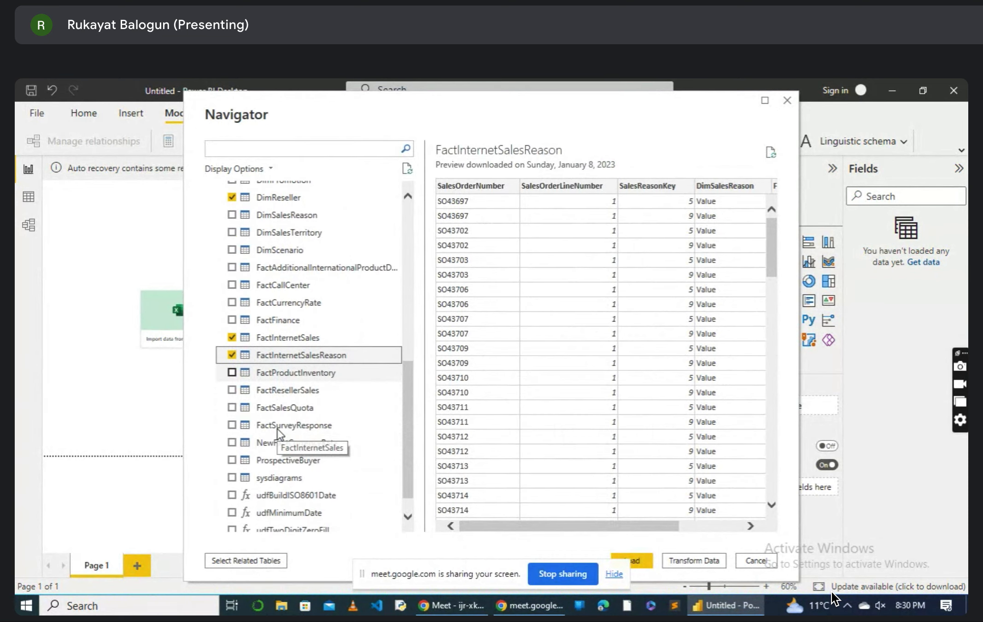
scroll(279, 433, down, 1)
scroll(278, 433, up, 1)
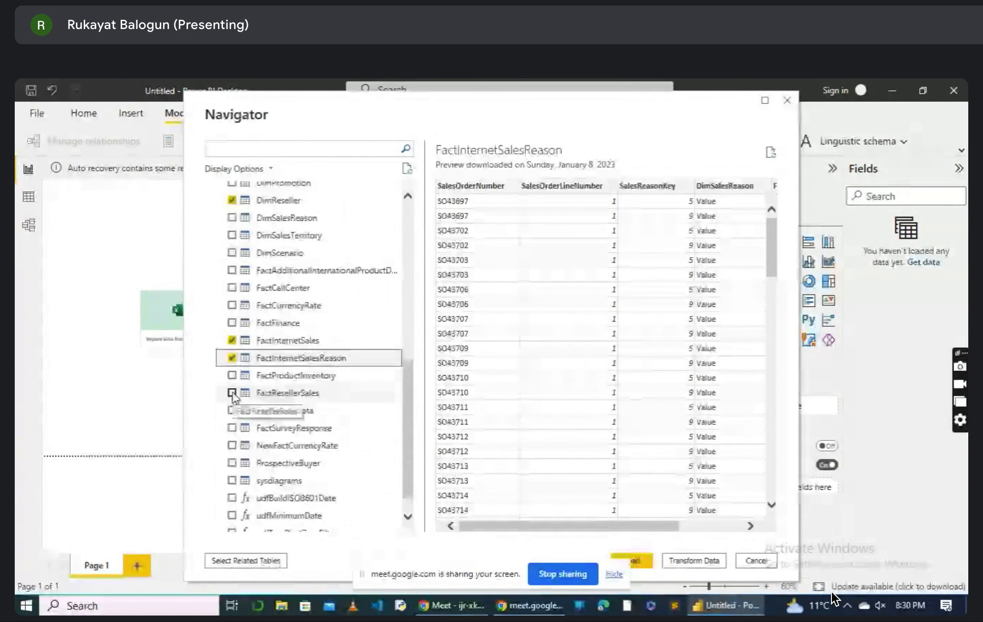
click(231, 393)
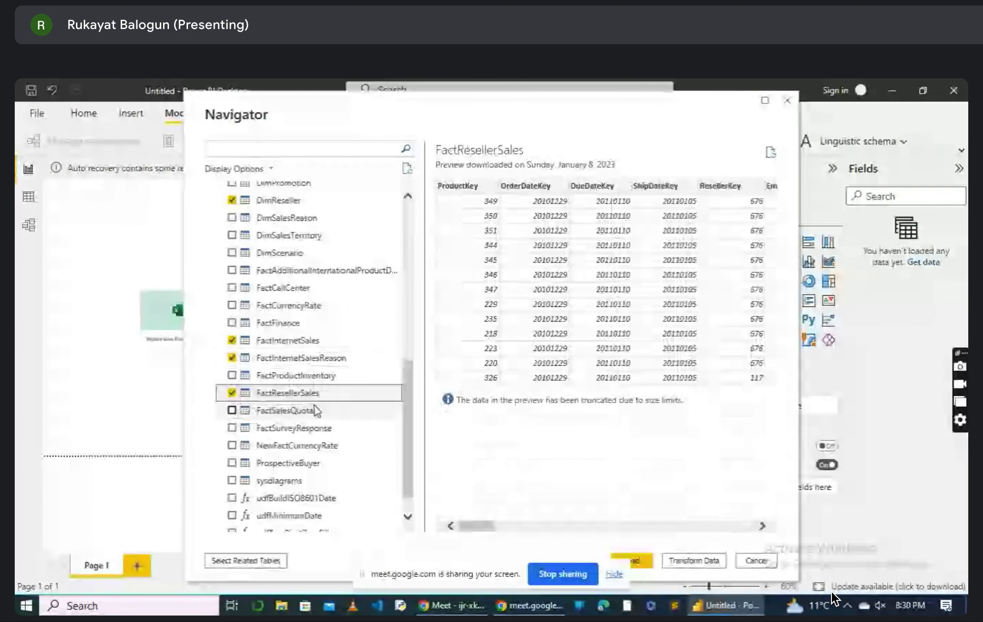
click(232, 410)
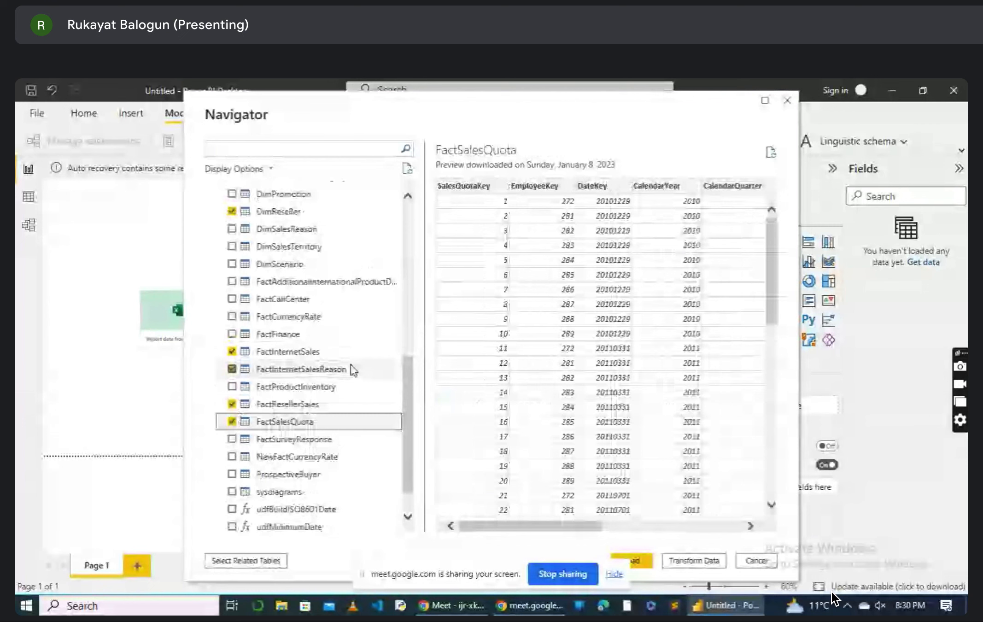
Step: Remove DimAccount from the tables marked for import and add DimSalesTerritory and DimSalesReason
scroll(261, 296, up, 5)
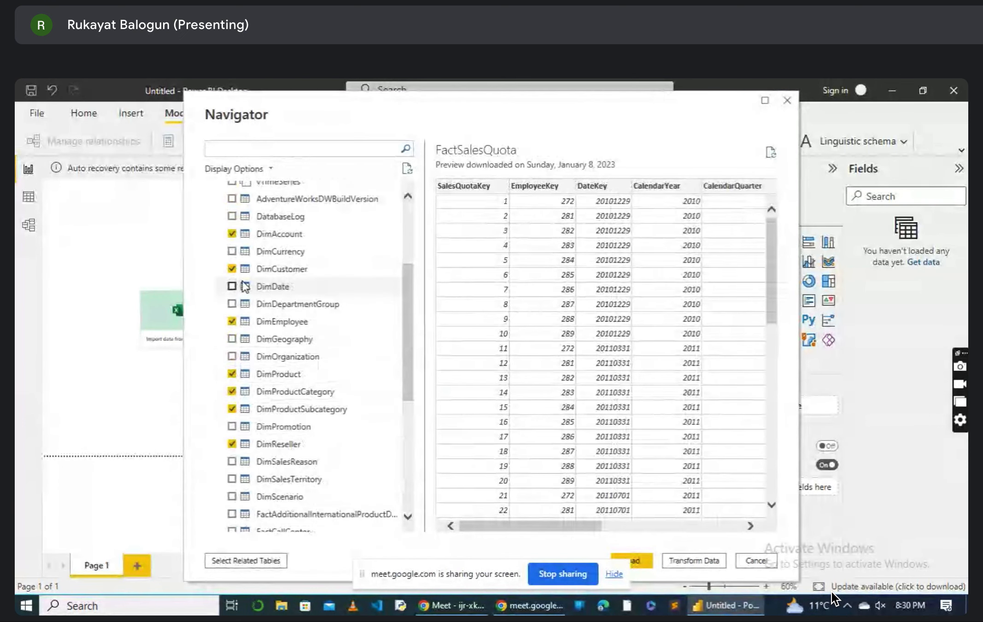
click(232, 233)
scroll(272, 417, down, 1)
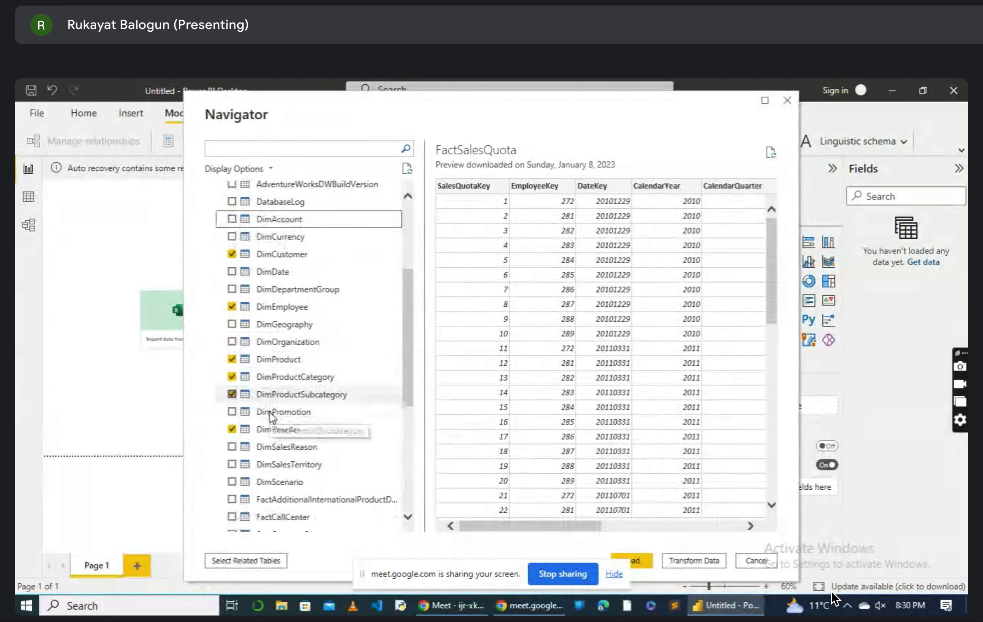
scroll(262, 412, down, 3)
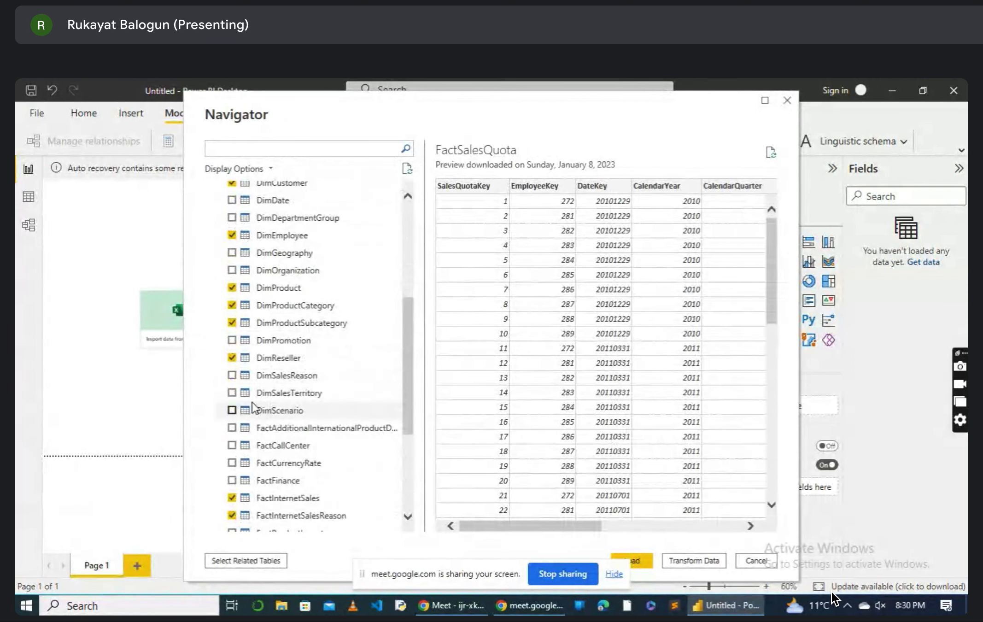
click(233, 392)
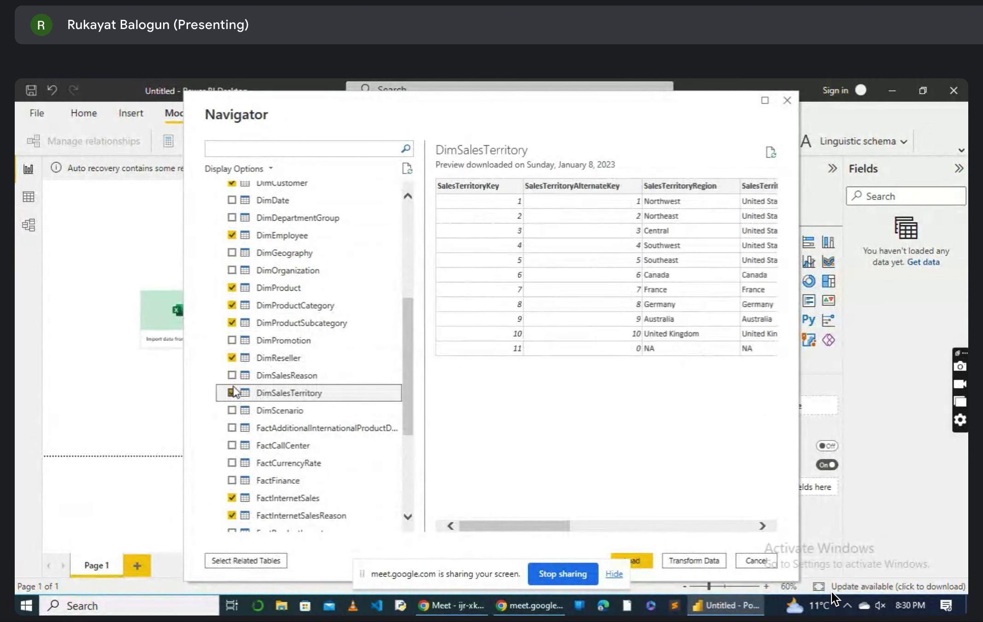
click(232, 375)
Step: Load the marked dimension and fact tables into the report and apply the pending query changes
scroll(255, 444, down, 1)
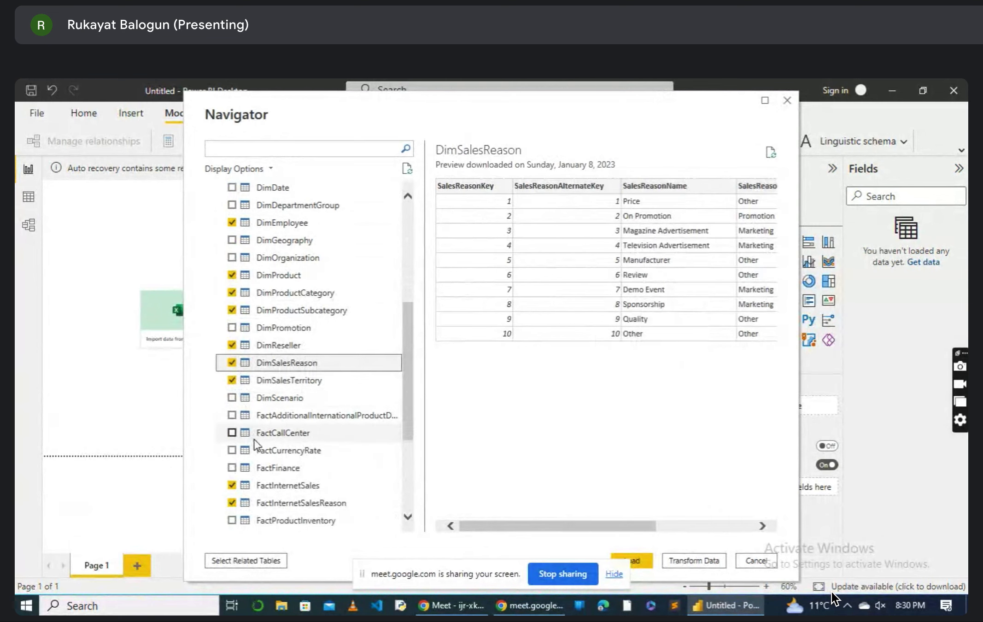
scroll(260, 460, down, 3)
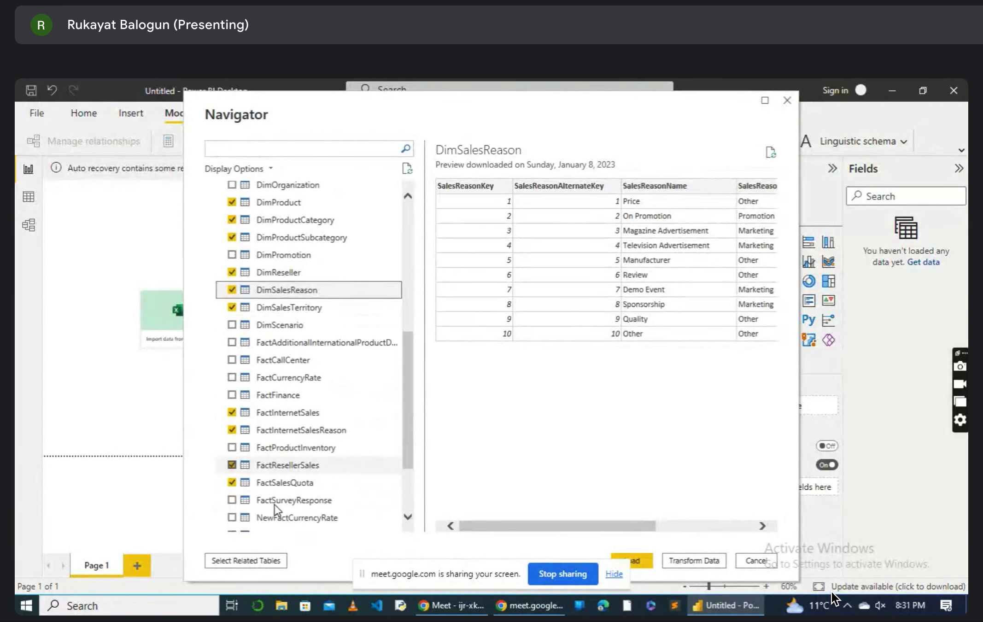
scroll(275, 509, down, 3)
scroll(290, 482, down, 2)
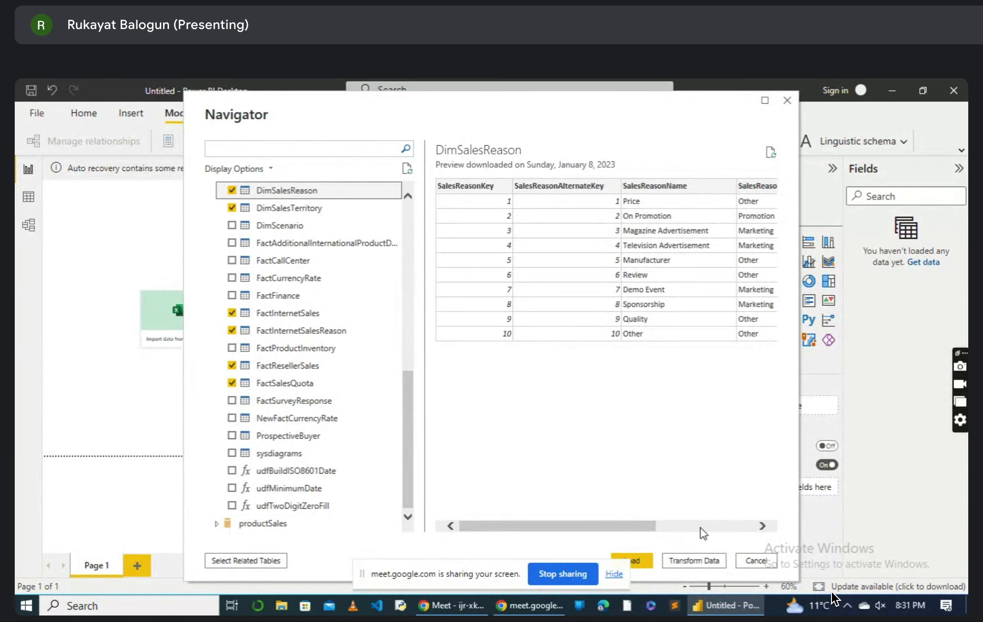
click(635, 561)
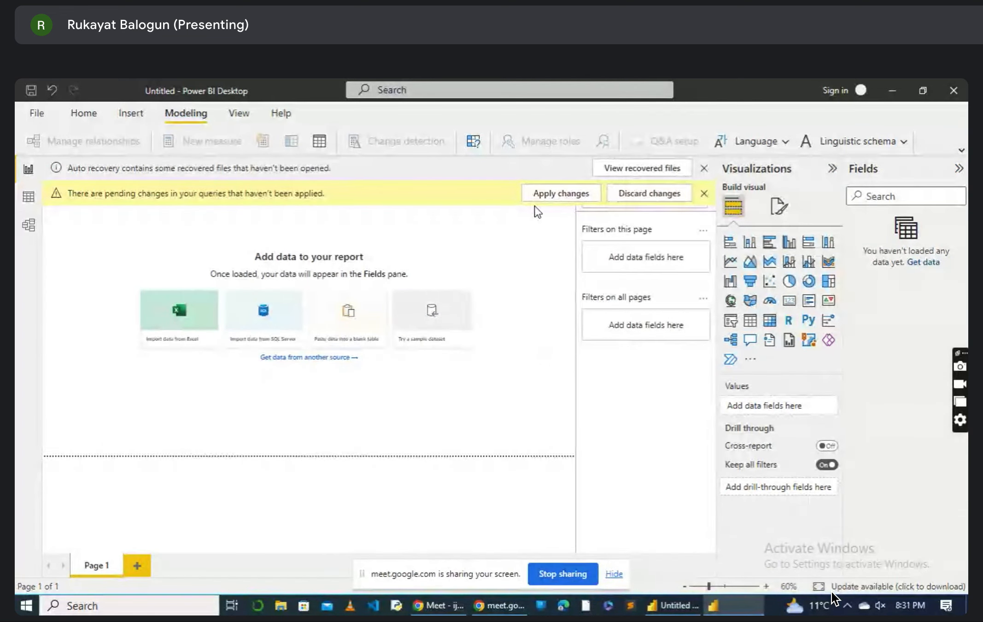
click(554, 193)
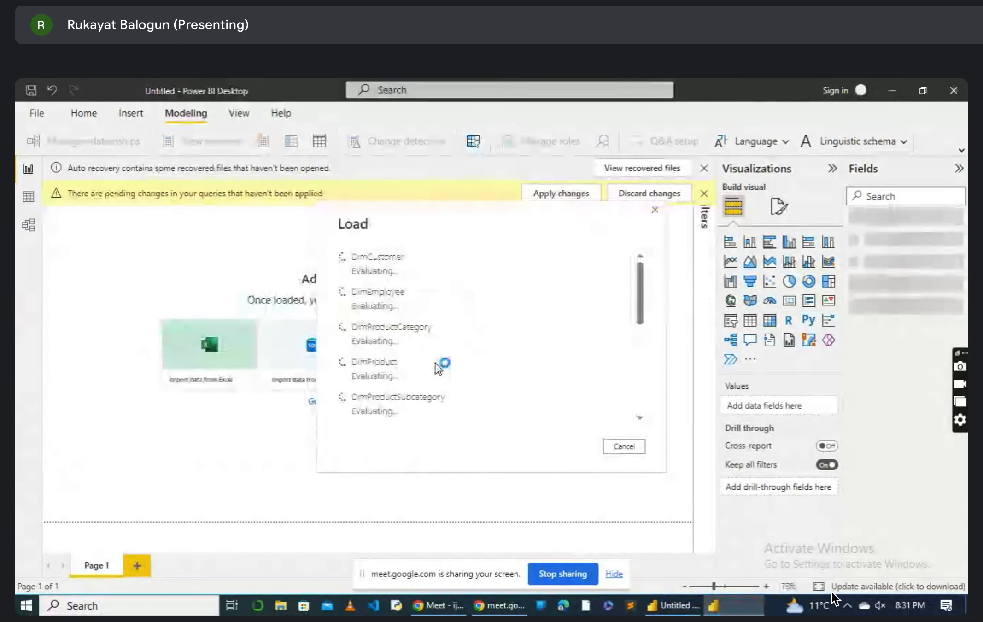
scroll(437, 366, down, 3)
scroll(437, 367, down, 3)
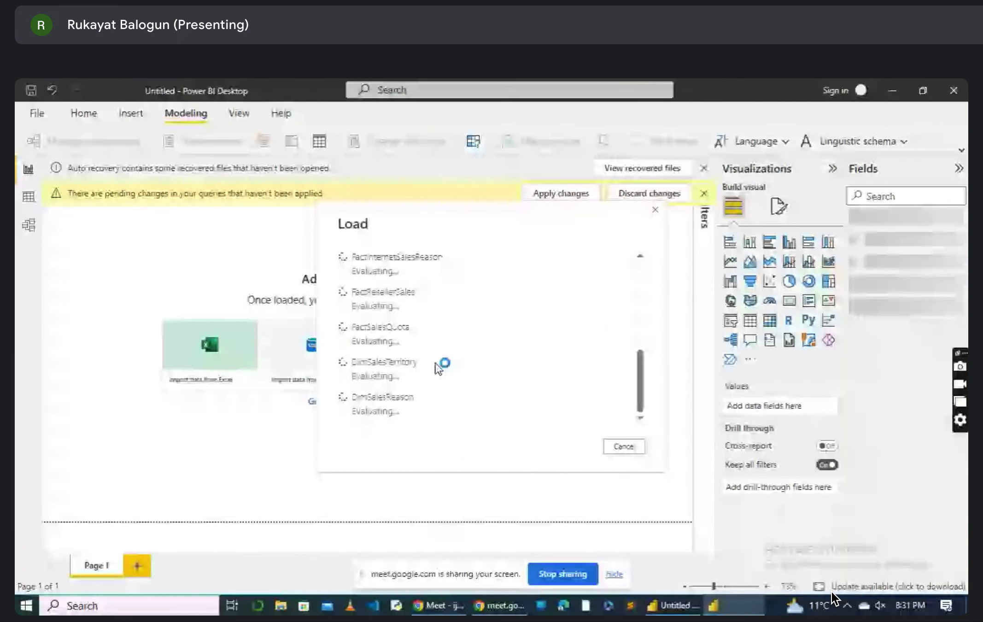
scroll(437, 367, up, 10)
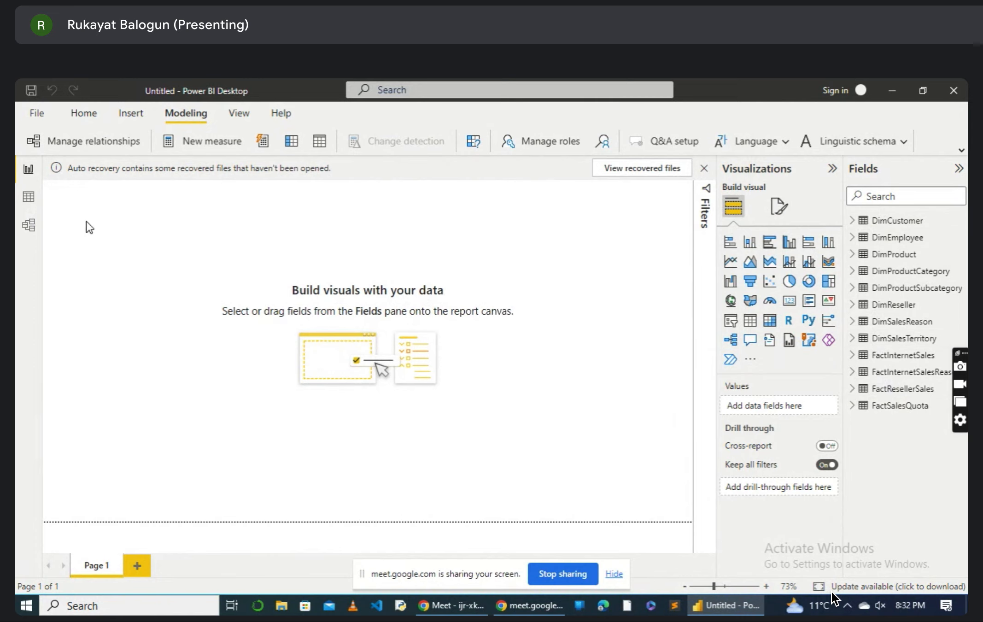
Step: Show the data model with the Properties pane collapsed and examine the relationships between the fact and dimension tables
click(28, 225)
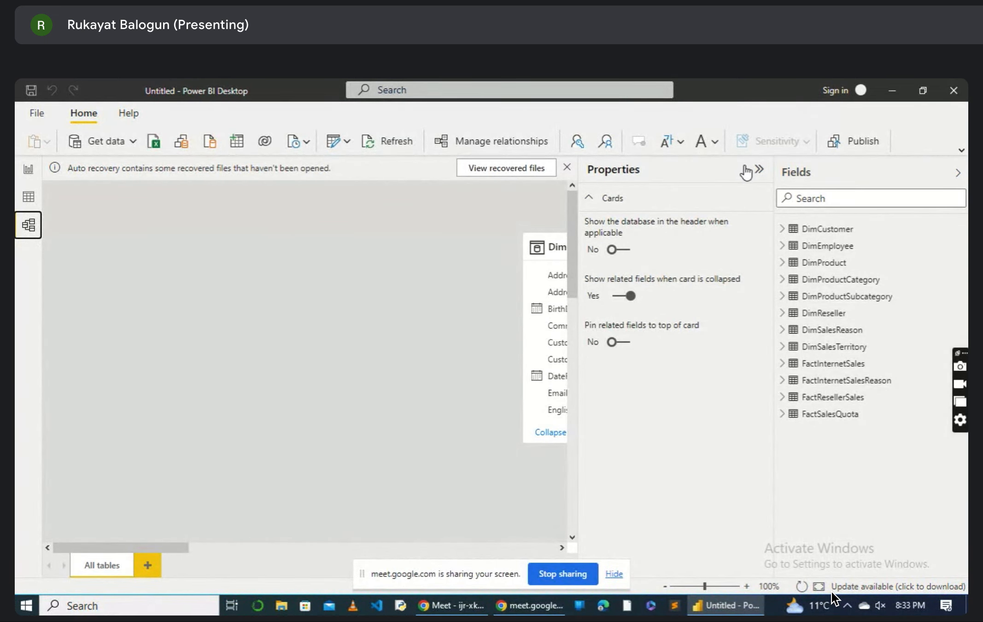
click(759, 171)
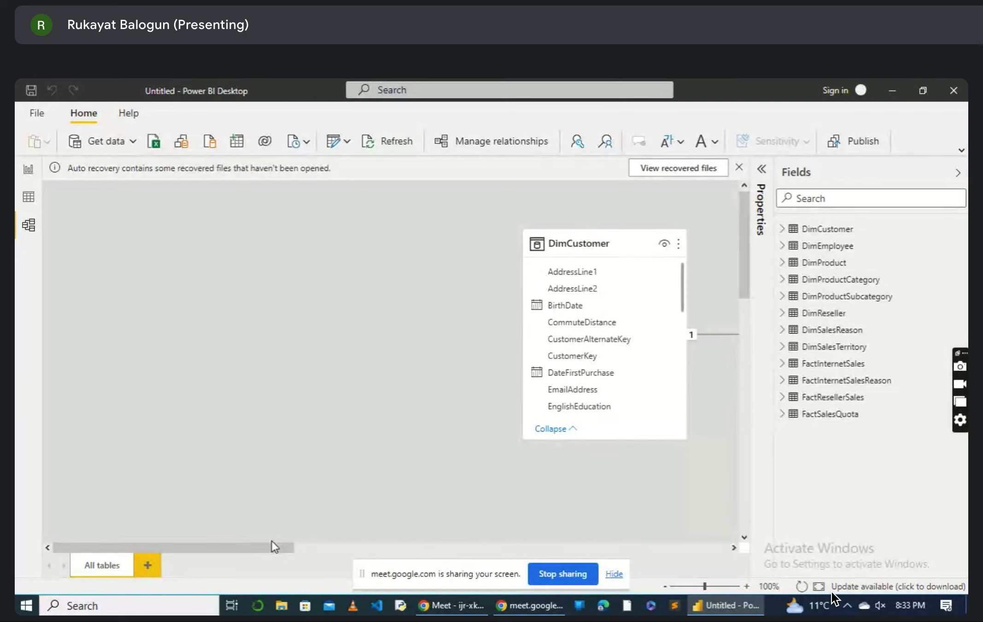
drag(274, 547, 418, 499)
scroll(420, 503, right, 3)
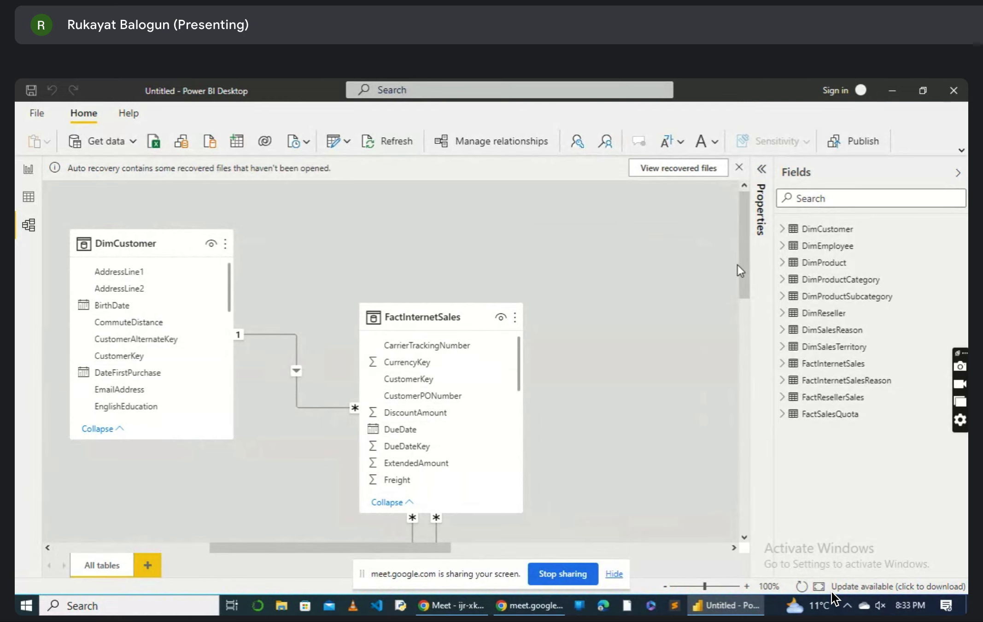
scroll(732, 267, up, 1)
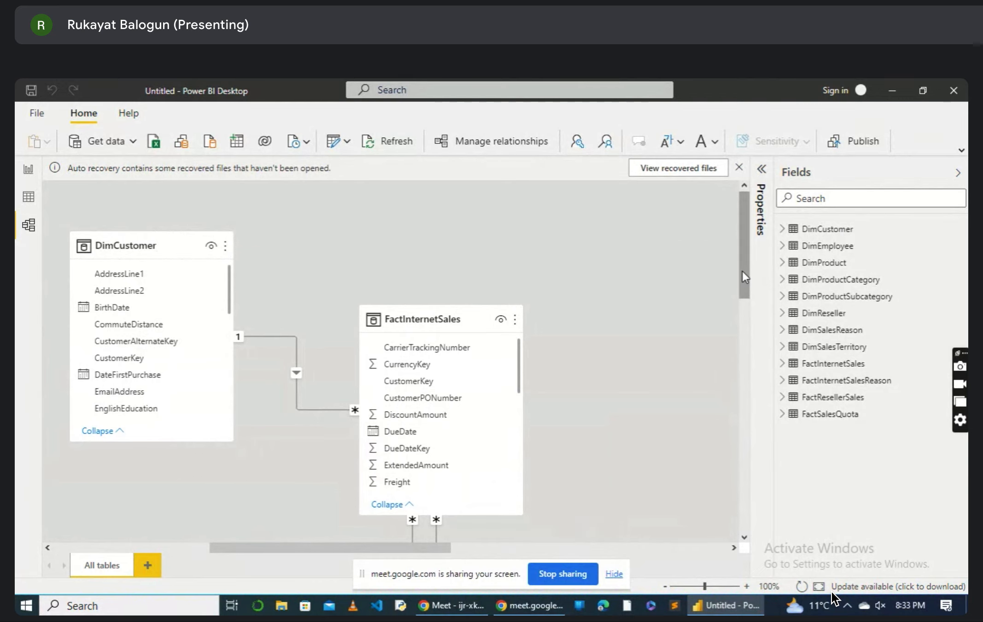
drag(742, 270, 728, 367)
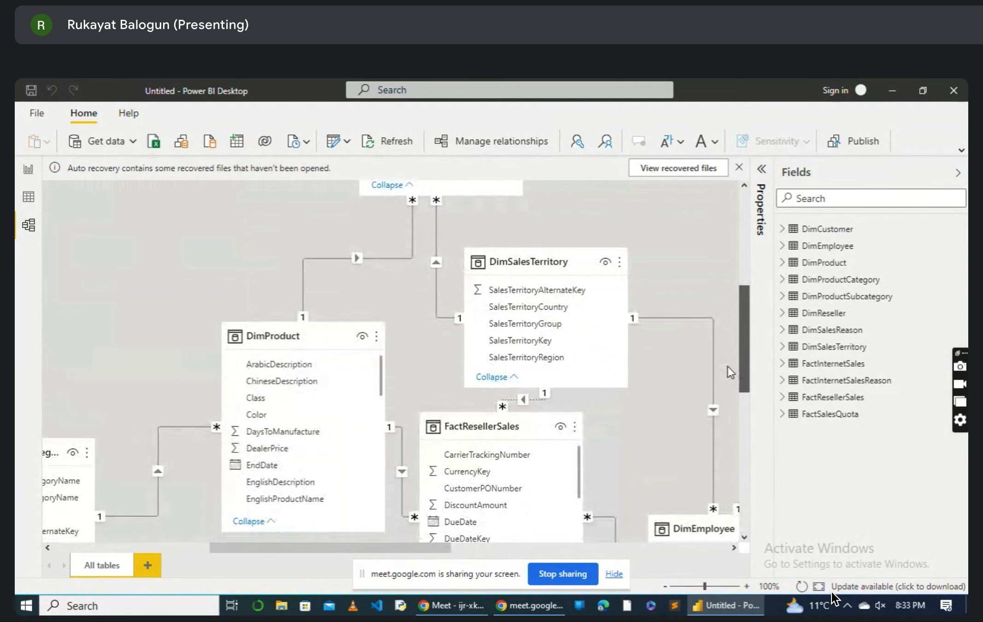
drag(730, 372, 740, 421)
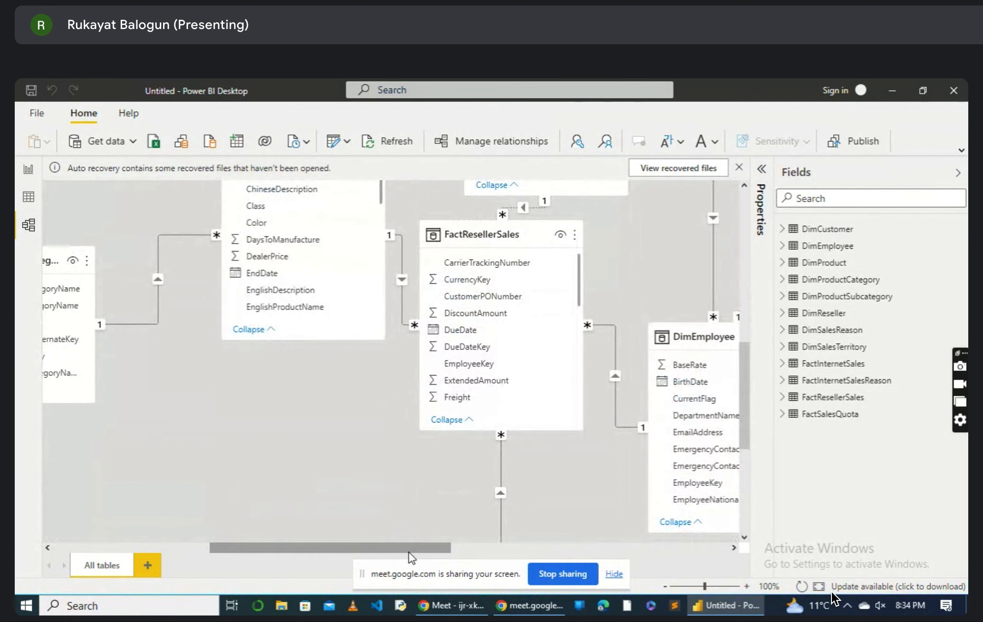
mouse_move(404, 558)
mouse_down()
mouse_move(348, 559)
mouse_move(395, 560)
mouse_up()
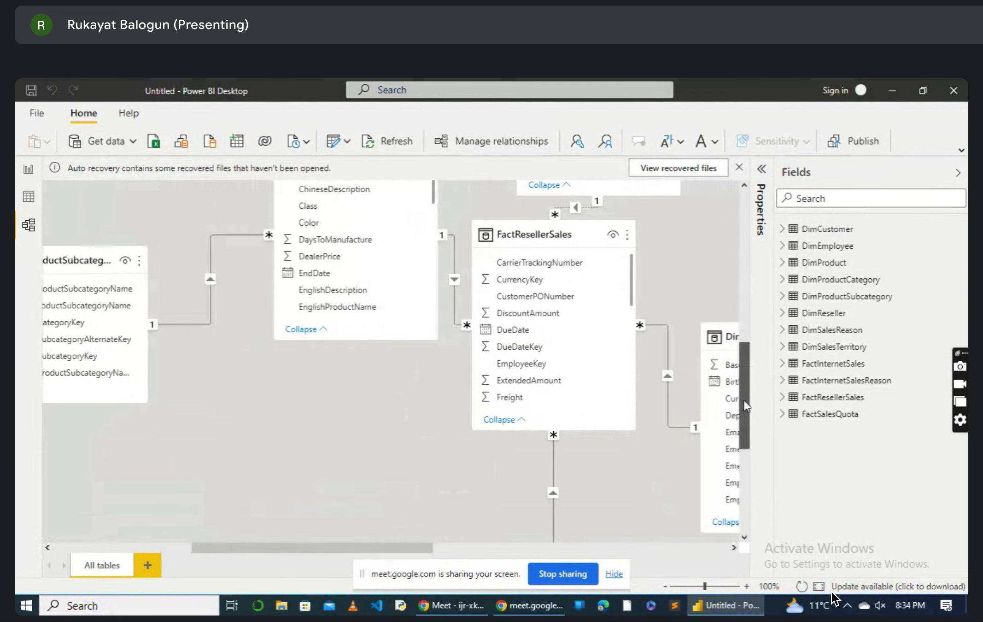
drag(743, 401, 742, 465)
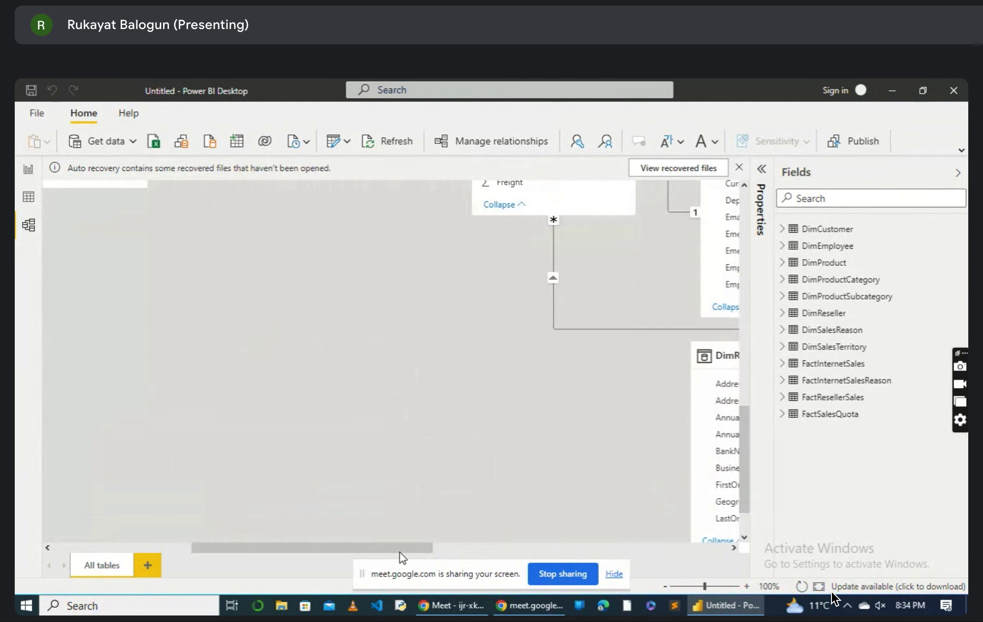
drag(400, 553, 517, 523)
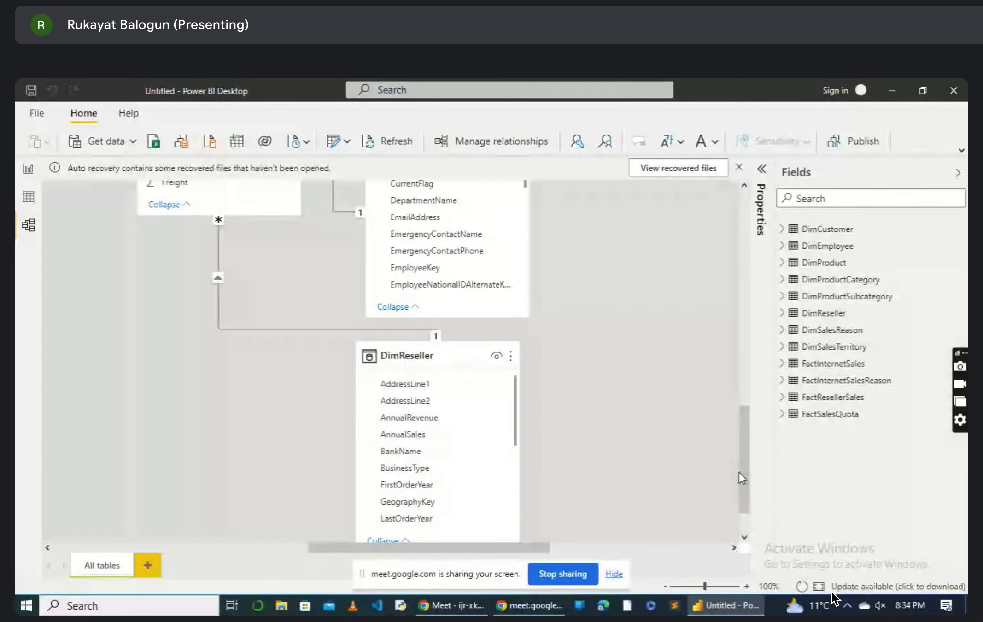
drag(738, 471, 736, 197)
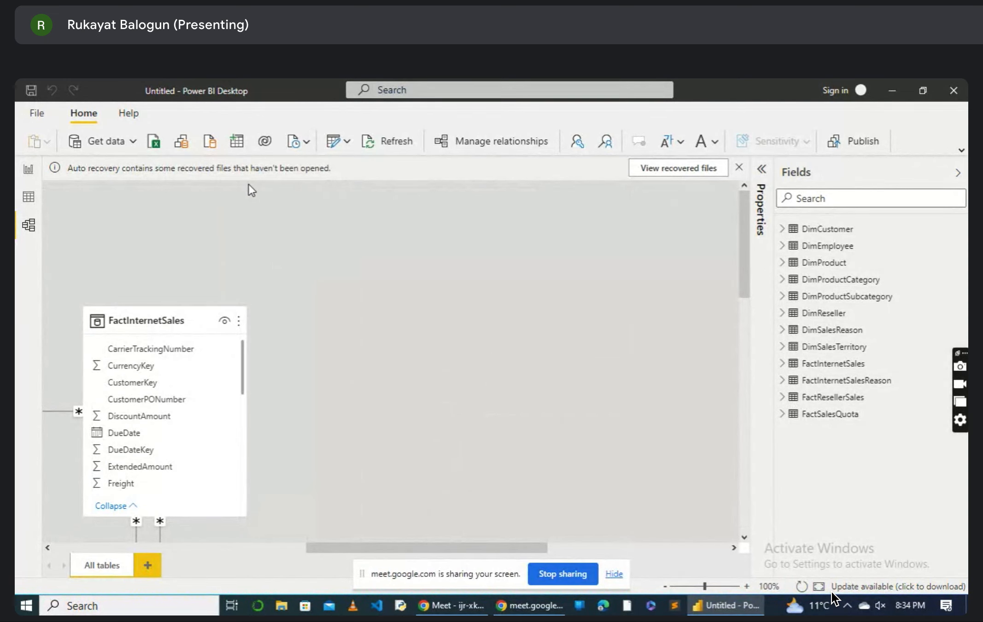
Step: Review the model's relationships and try to activate the one from FactResellerSales to DimSalesTerritory on SalesTerritoryKey
click(468, 129)
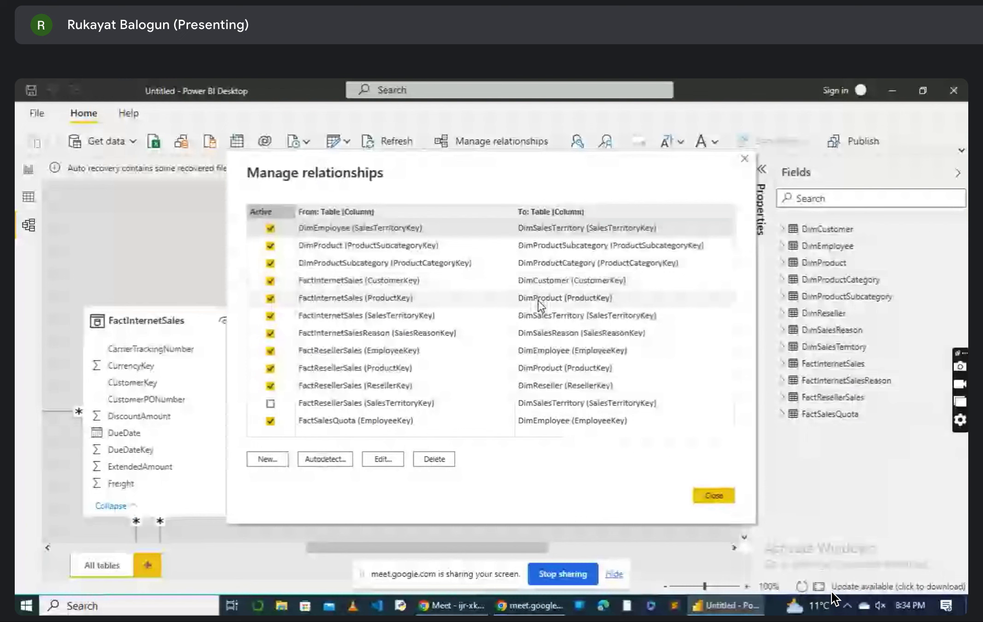
click(271, 404)
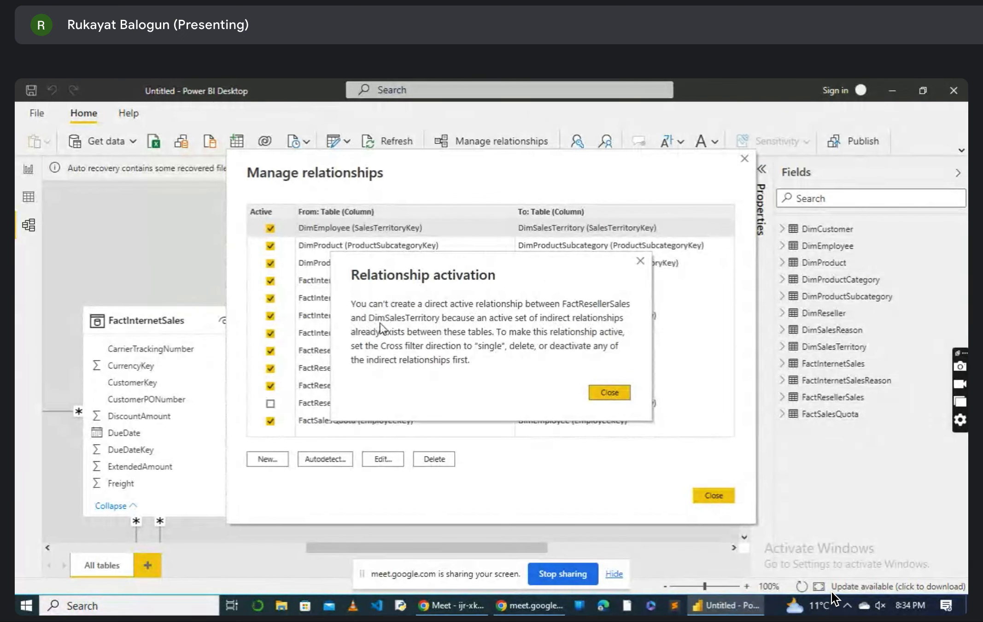
click(606, 391)
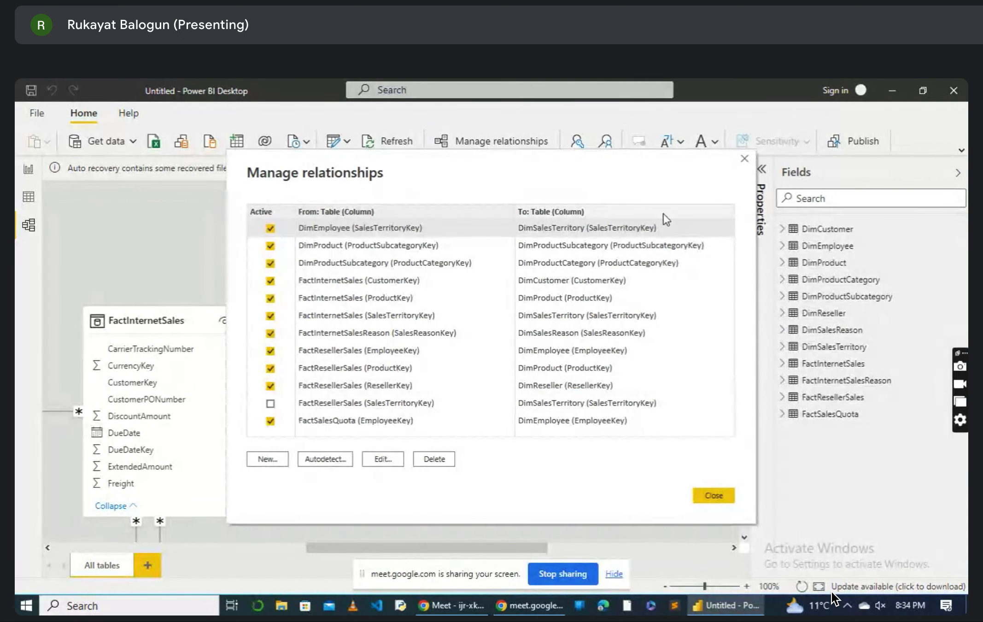
click(744, 160)
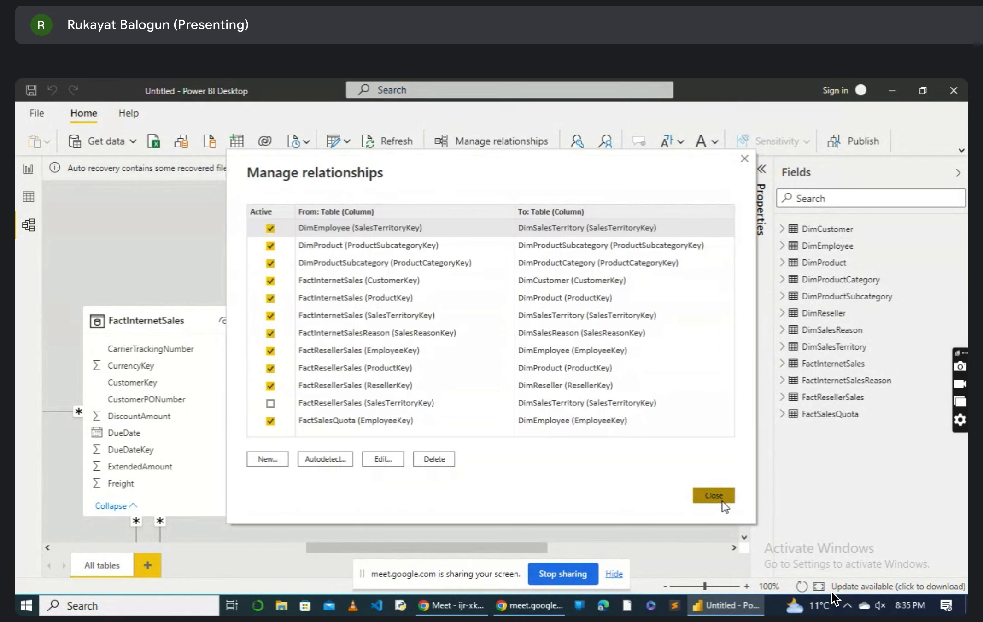
click(714, 496)
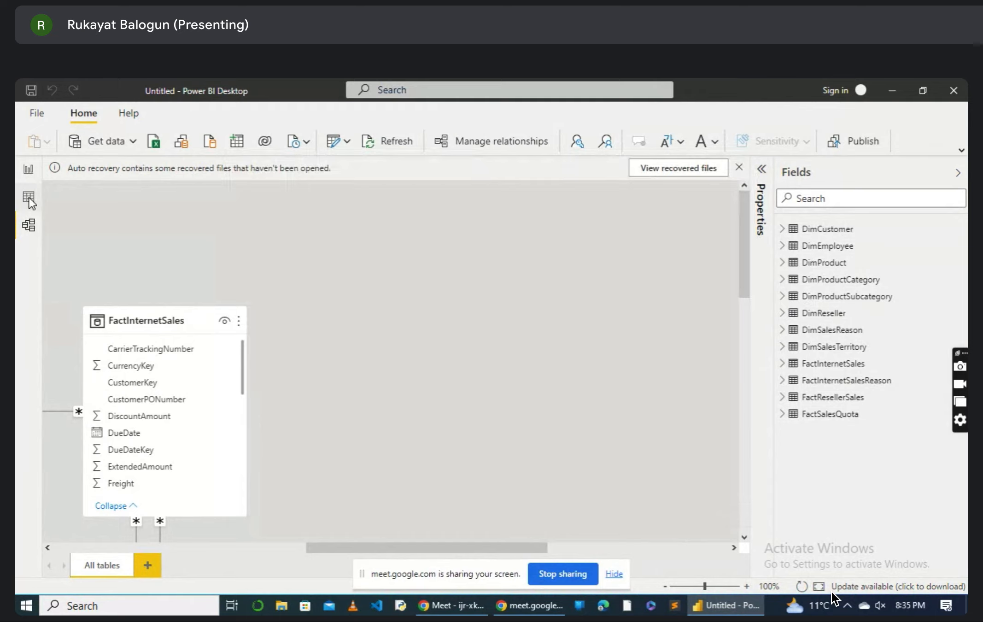
Step: Show the imported tables as data and examine the rows and columns of DimCustomer and DimEmployee
click(29, 201)
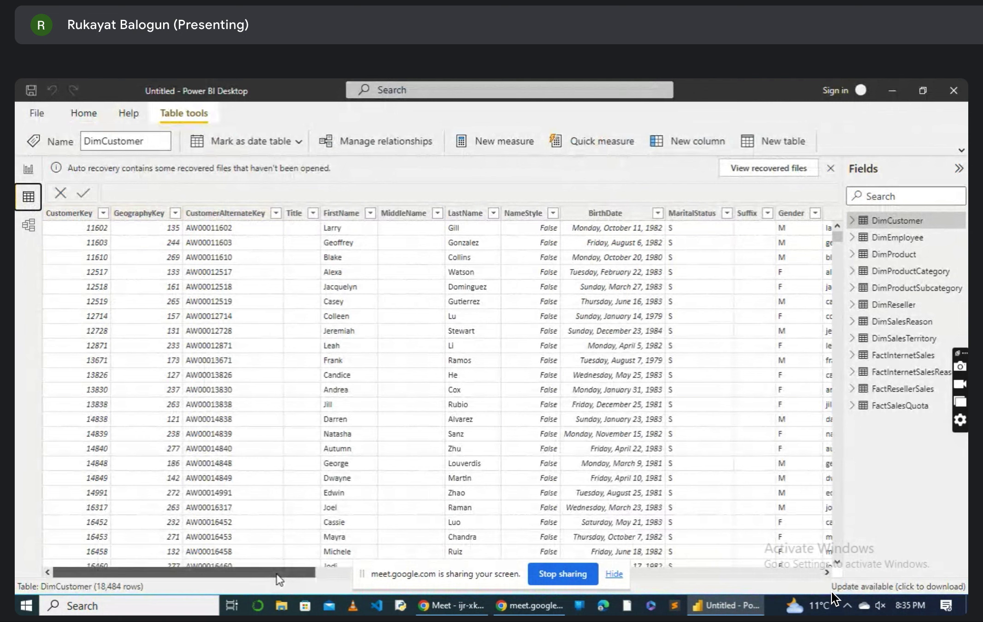
drag(280, 574, 165, 438)
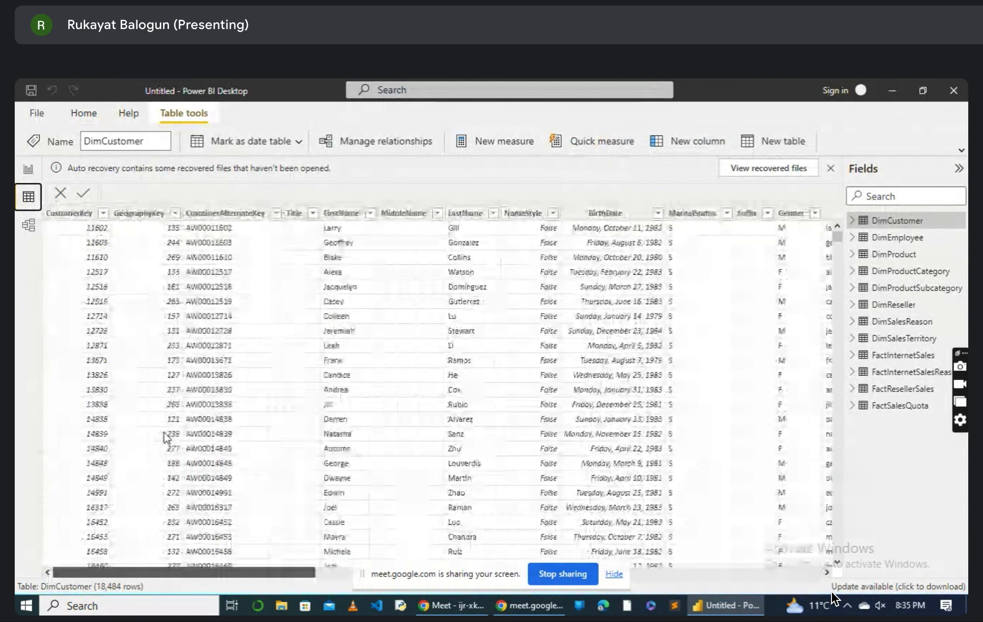
click(897, 237)
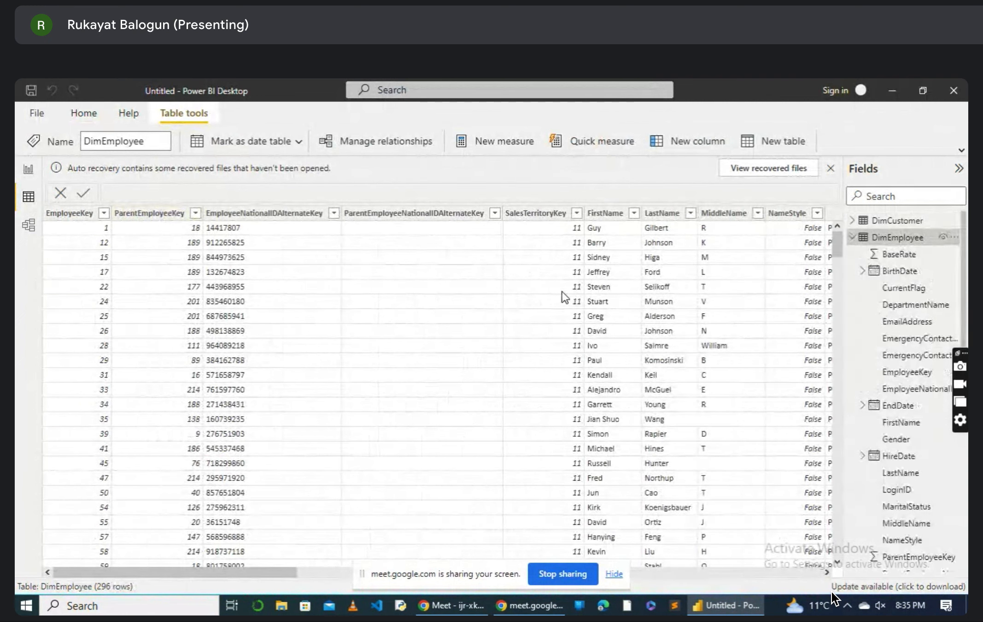
drag(284, 580, 750, 613)
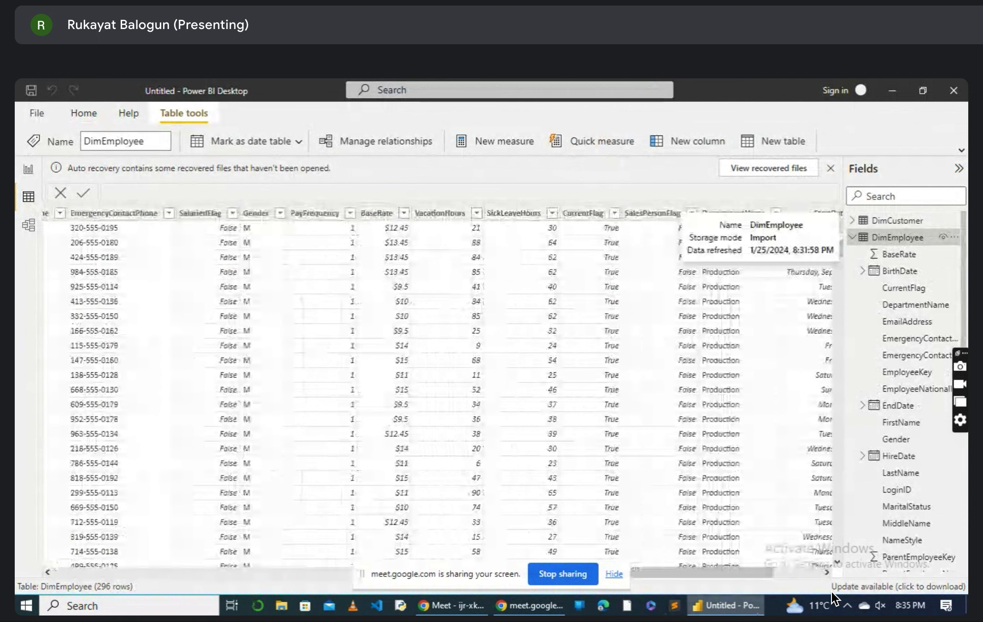
mouse_move(750, 613)
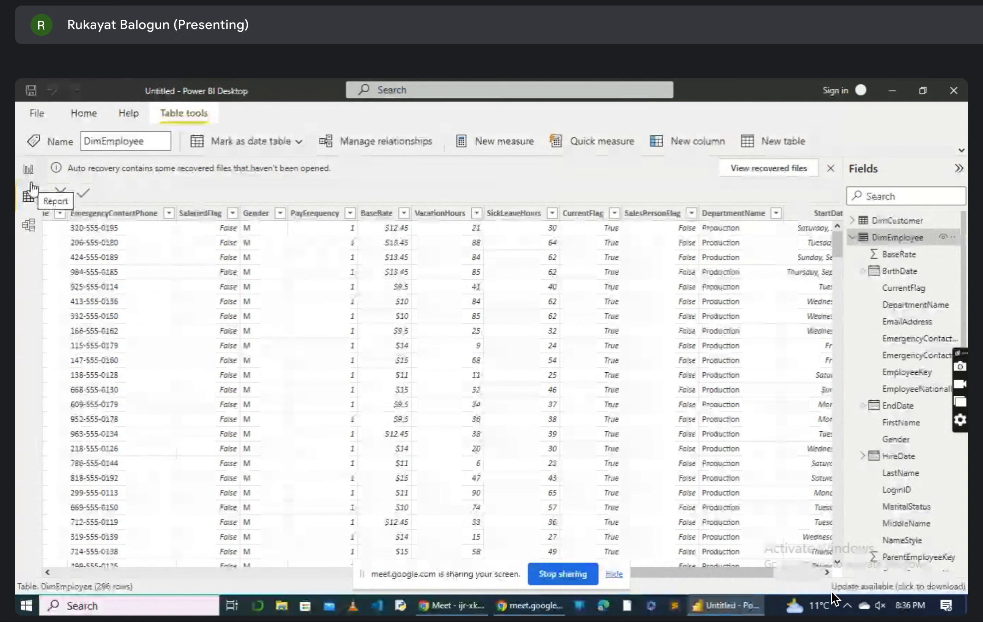
click(854, 238)
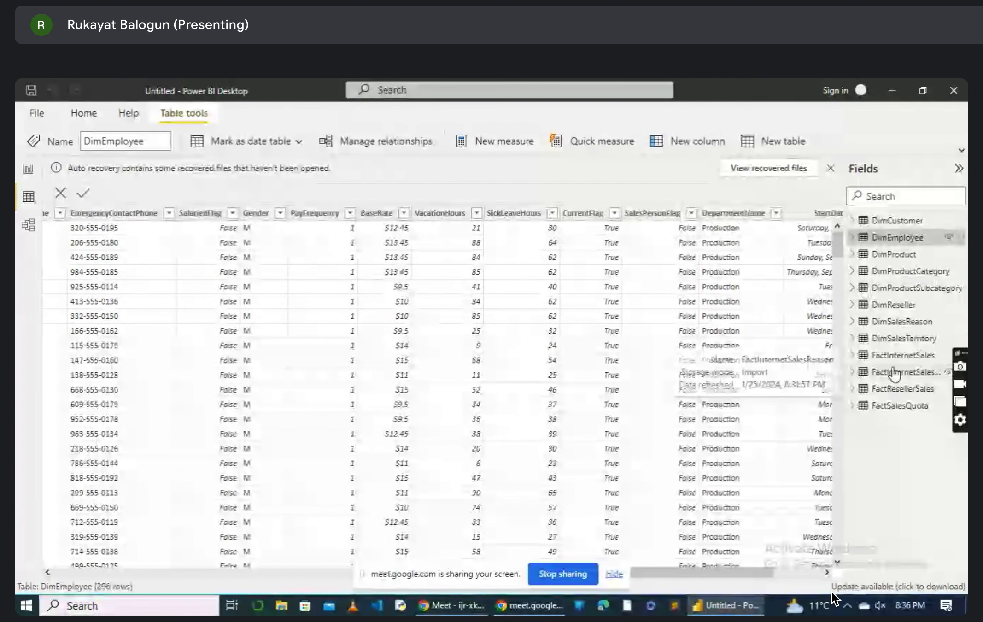
Step: Compare the records in FactInternetSales with those in the DimCustomer and DimEmployee dimension tables
click(900, 354)
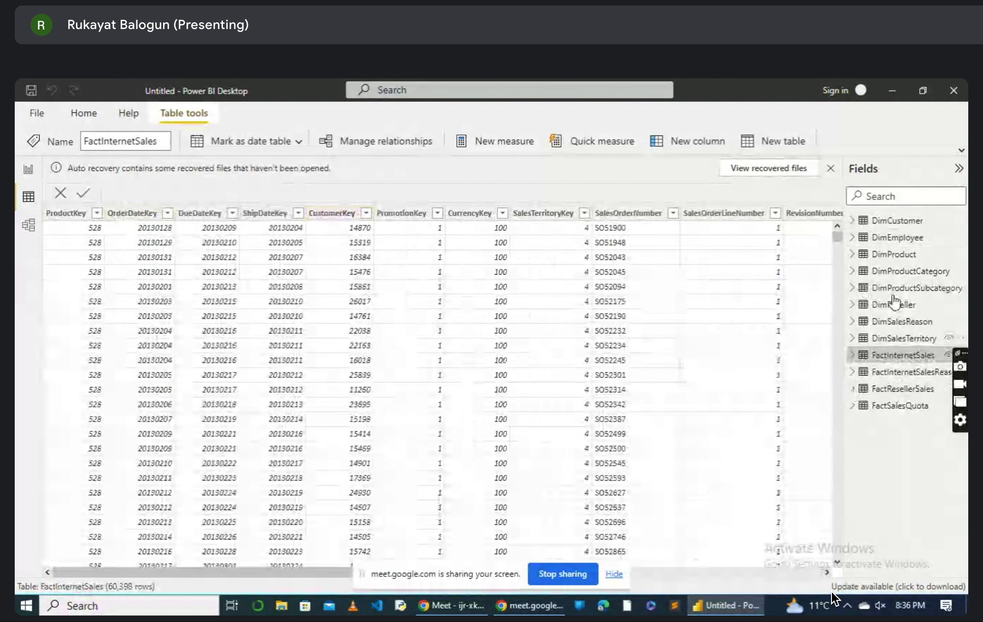
click(887, 224)
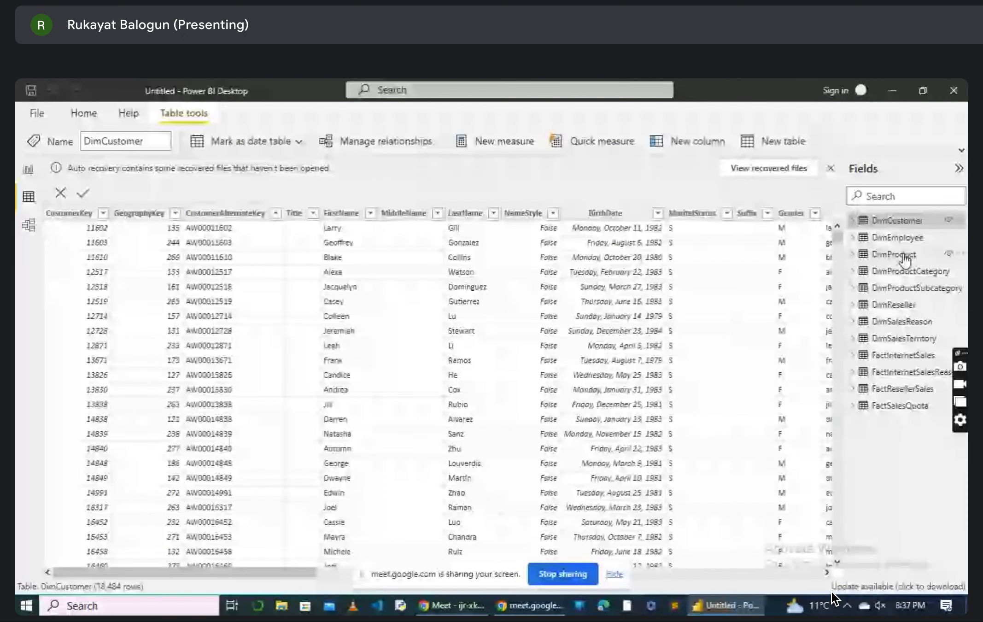
click(898, 238)
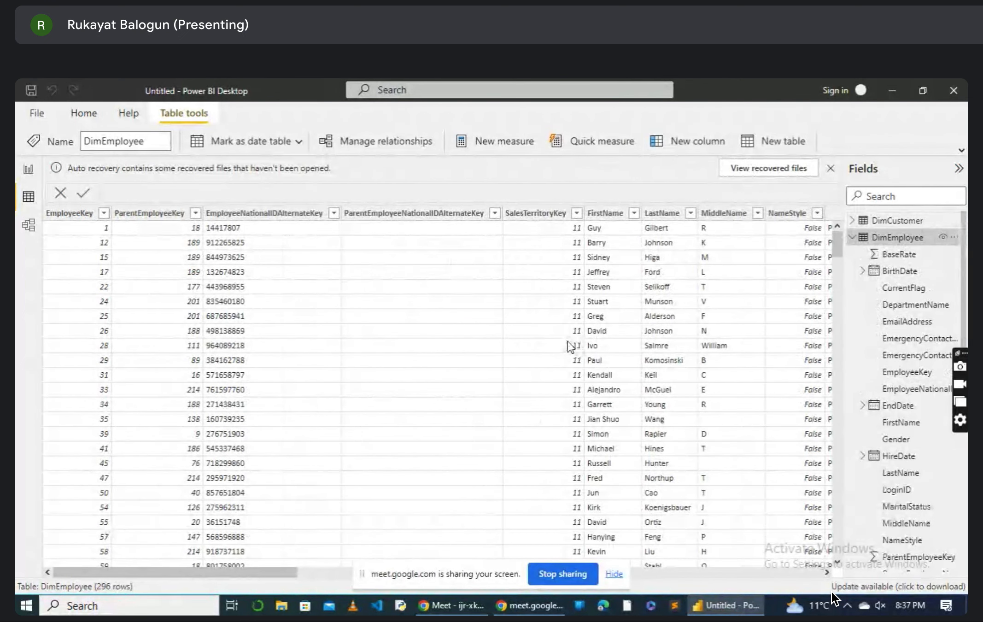
click(857, 241)
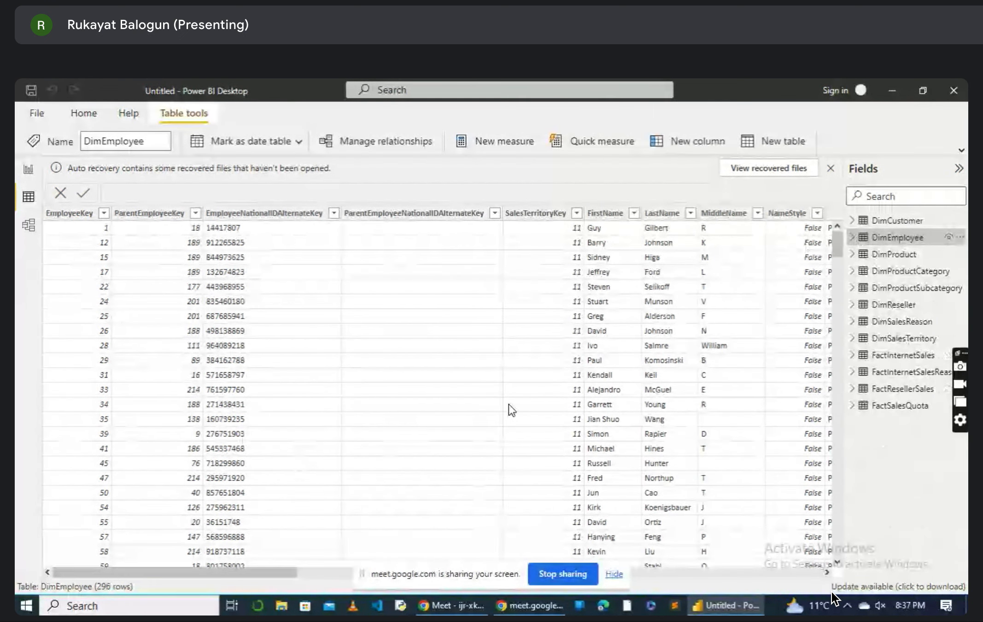
Step: Check the blank report page, return to the table data and examine the rows of DimReseller, DimSalesReason and DimSalesTerritory
click(26, 181)
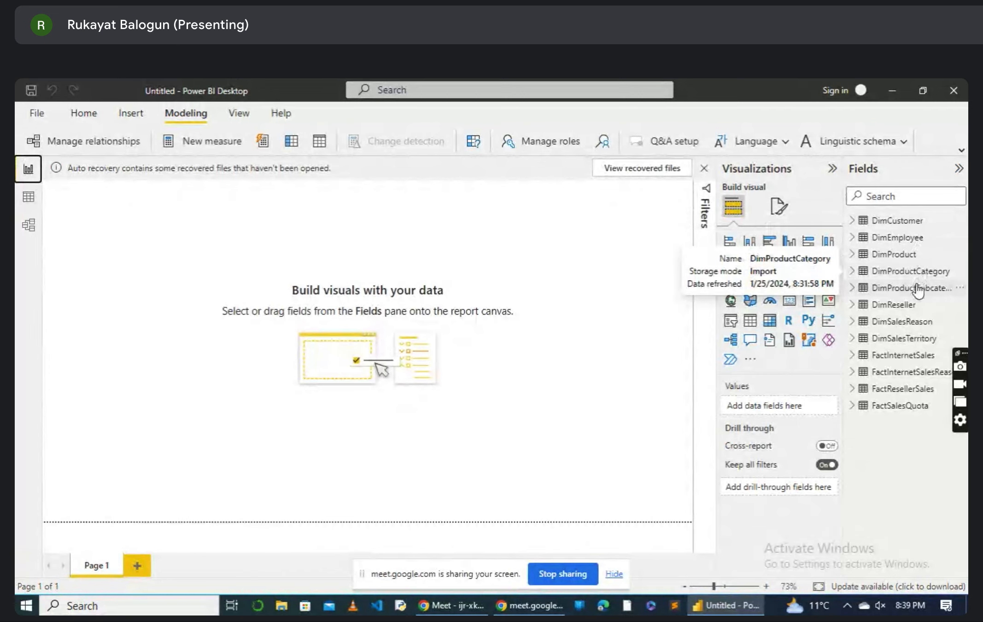
click(897, 306)
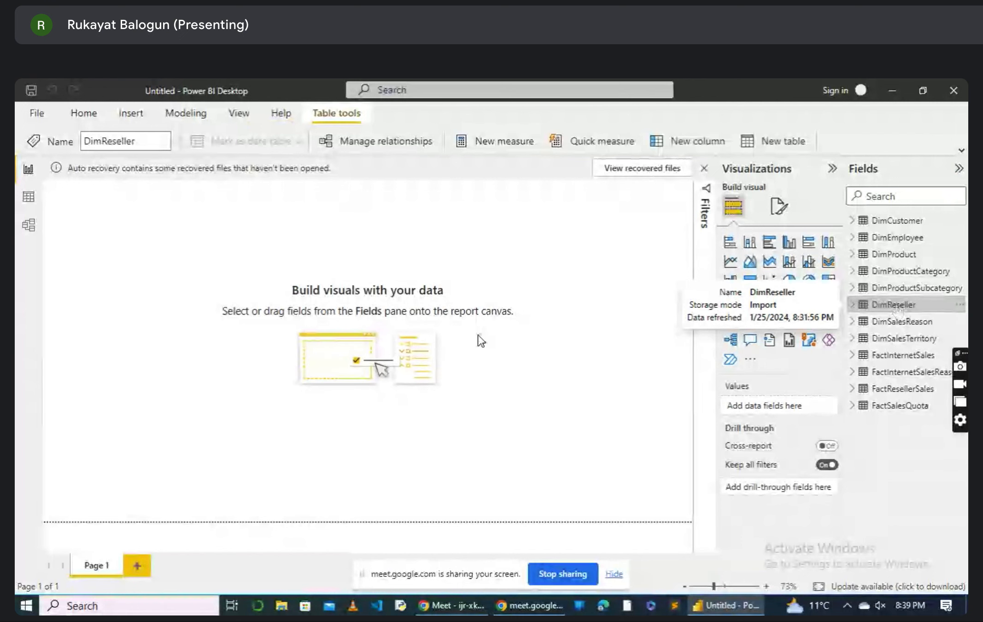
click(27, 203)
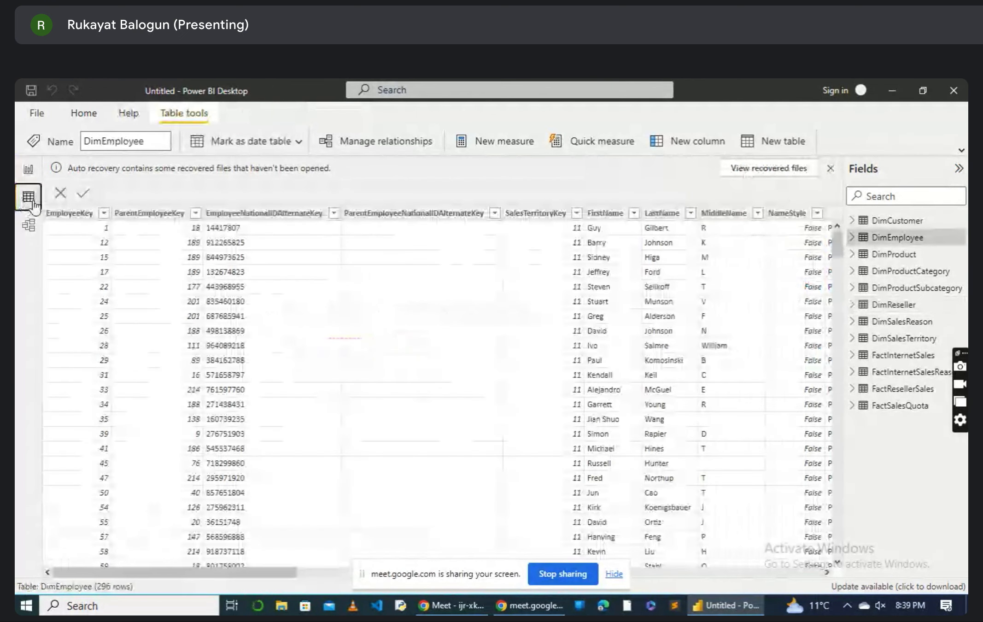
click(896, 305)
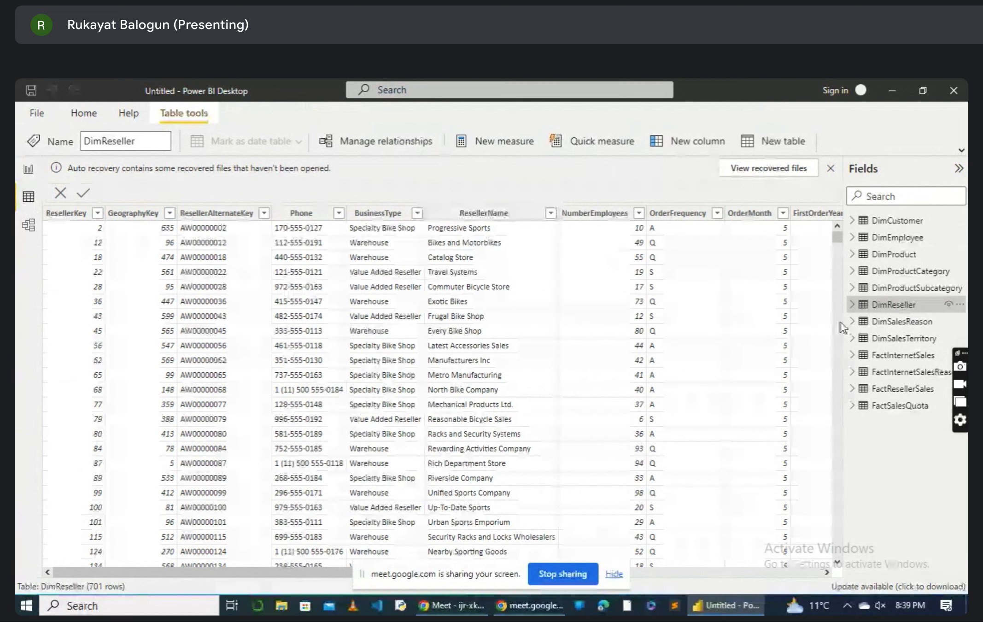
click(893, 323)
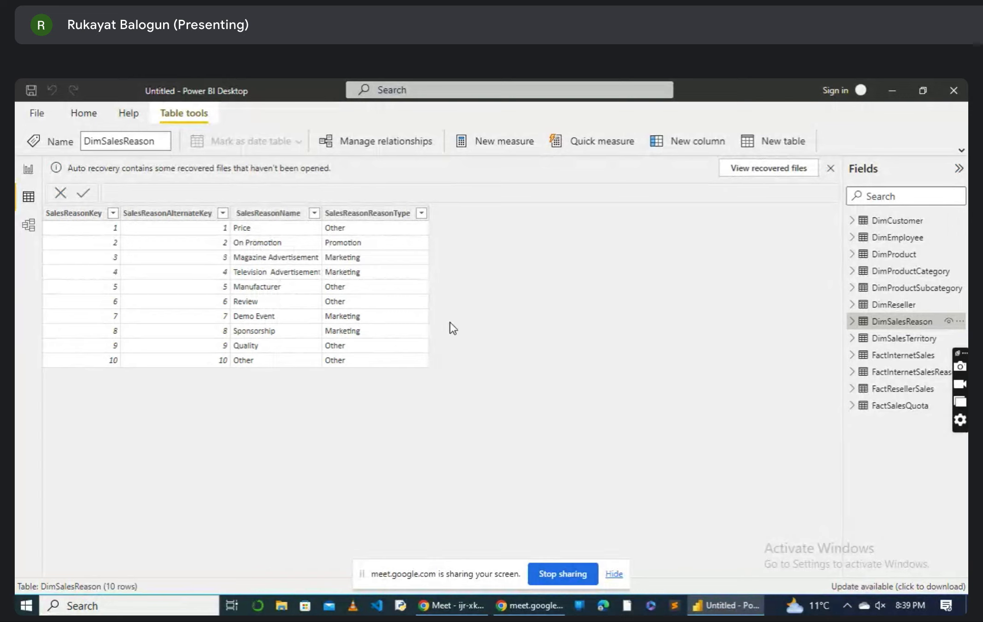
click(896, 341)
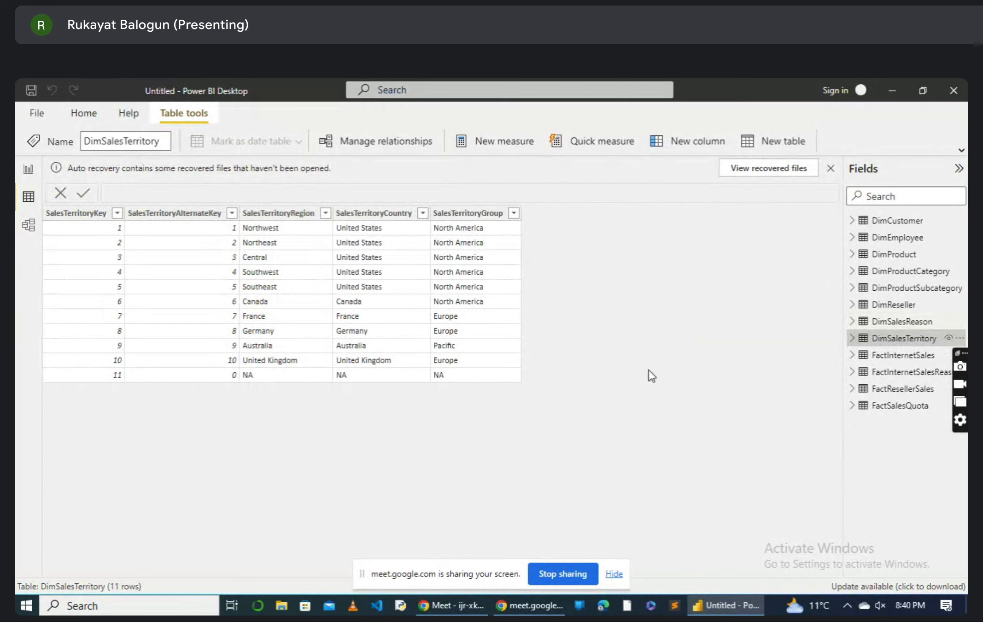
Step: Examine the rows of FactInternetSales and its list of fields, leaving the field list collapsed
click(903, 355)
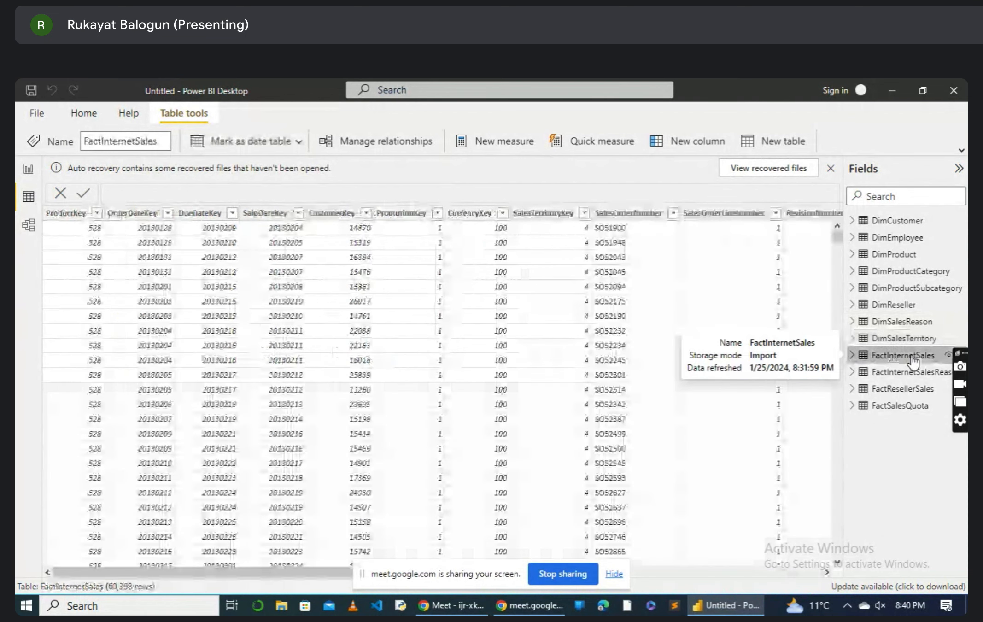
click(913, 361)
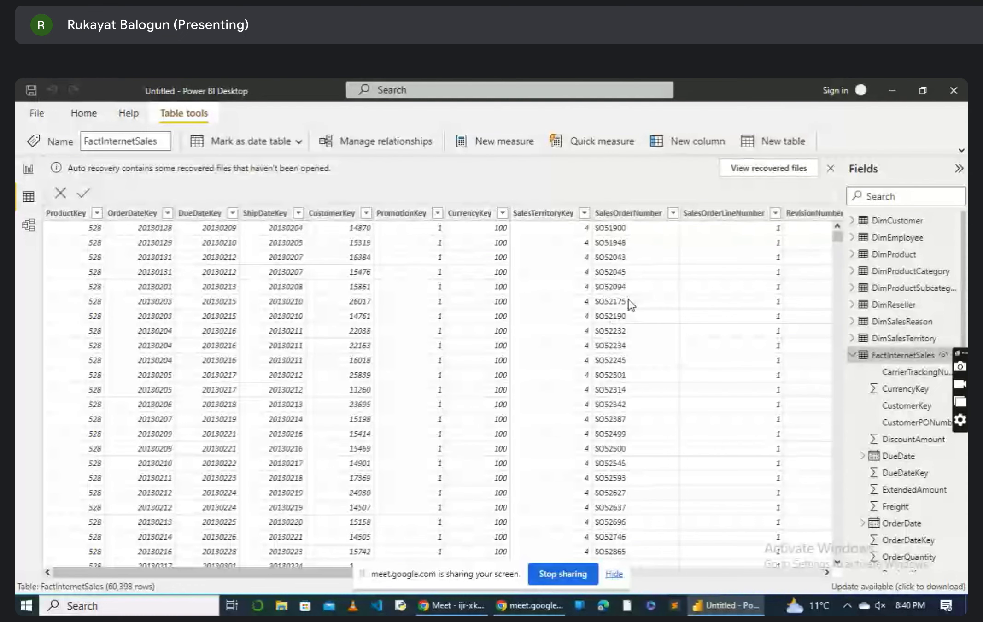
click(886, 359)
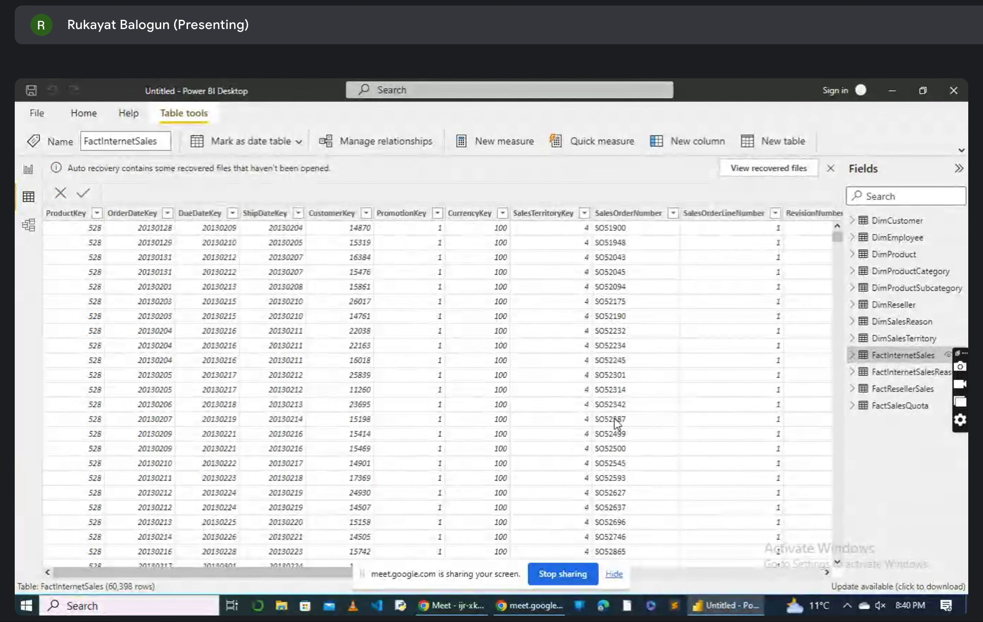
click(852, 355)
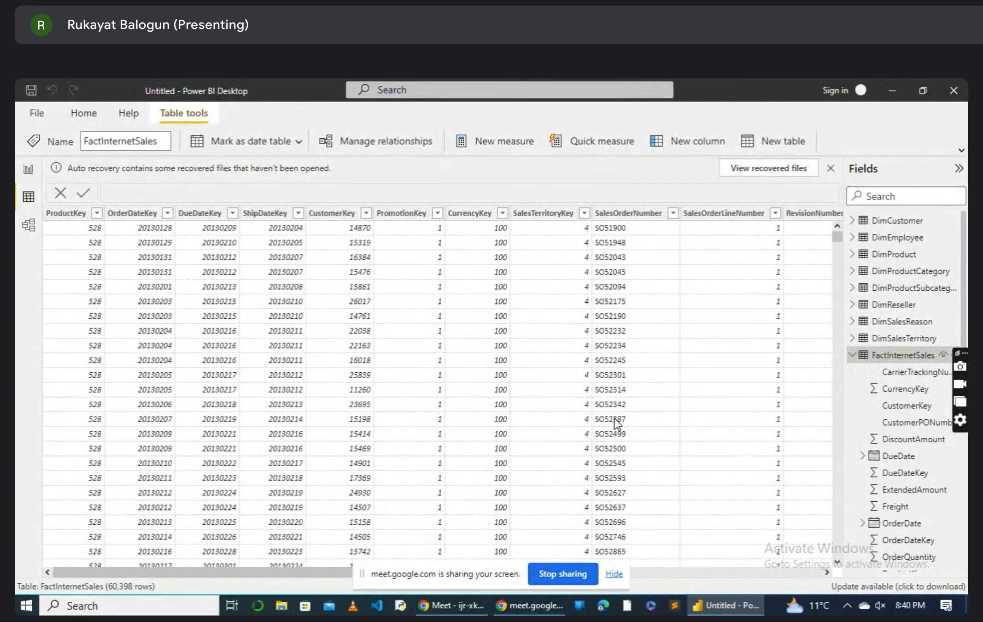
click(852, 354)
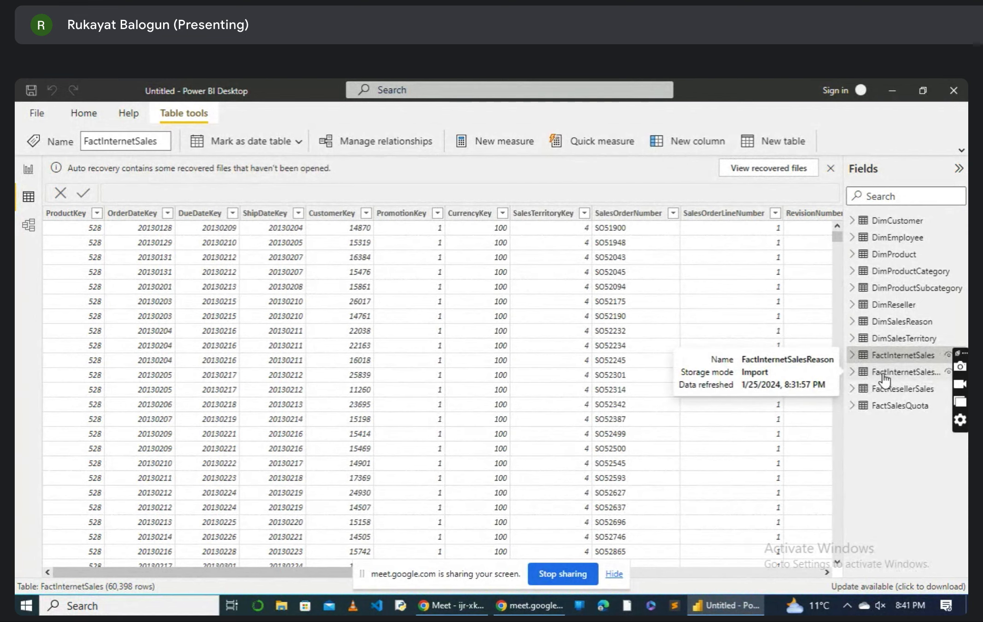
Step: Review the rows of FactInternetSalesReason, FactResellerSales and FactSalesQuota, and return to the blank report page
click(906, 372)
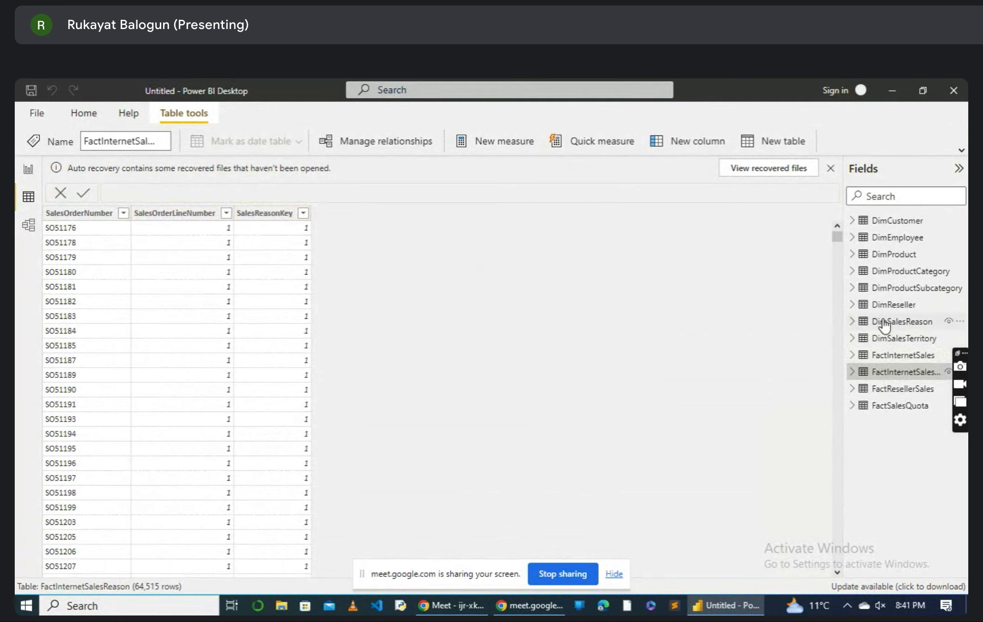
click(889, 388)
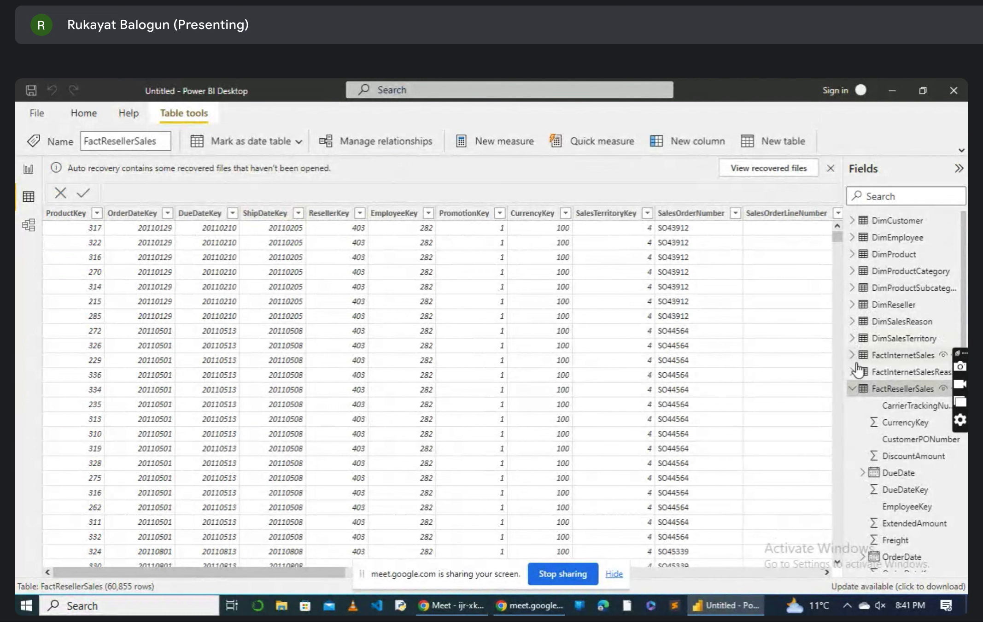
click(857, 391)
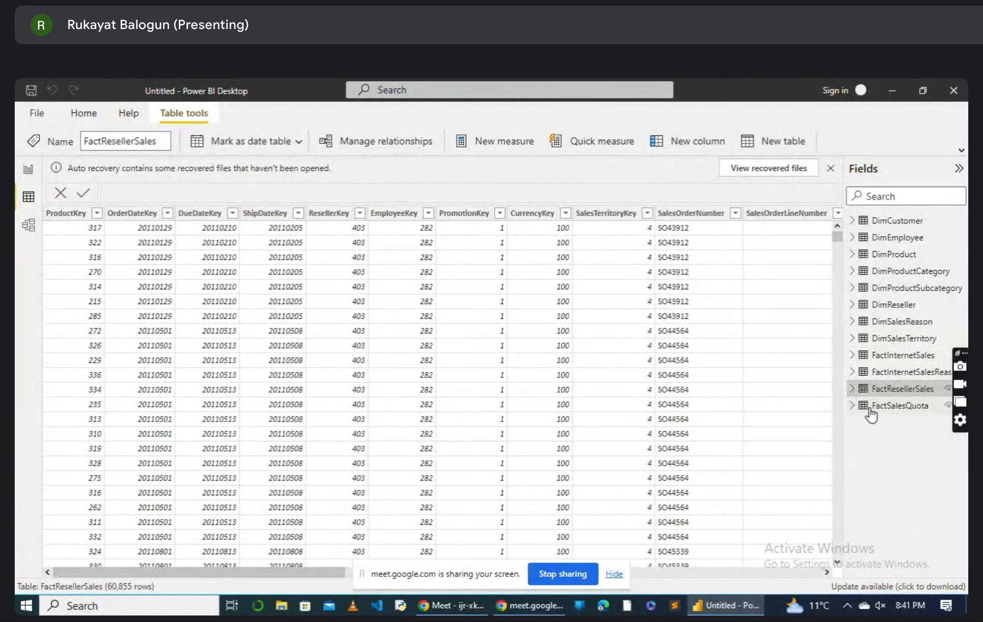
click(870, 412)
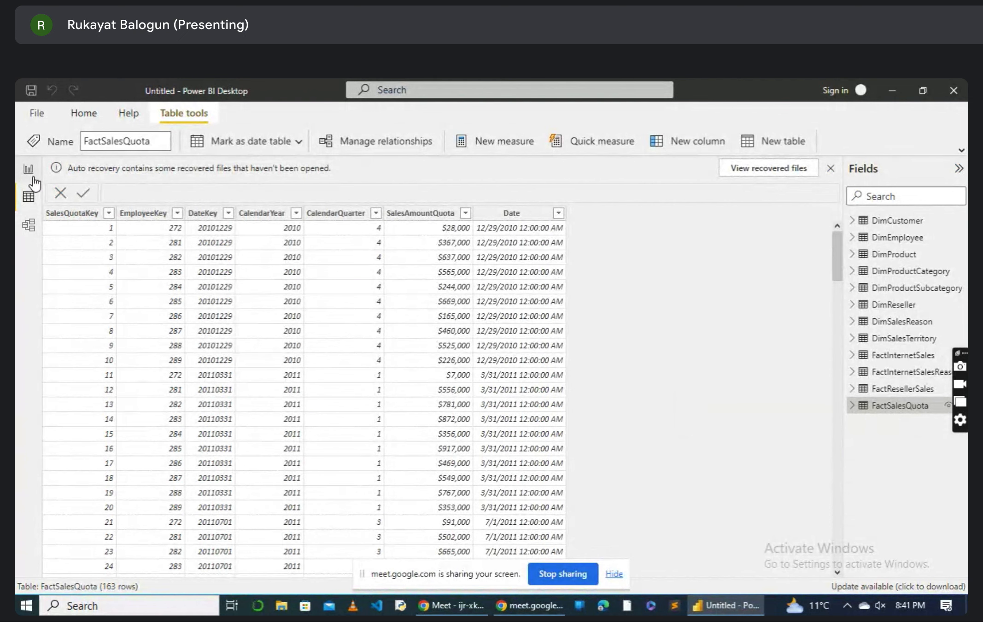
click(28, 169)
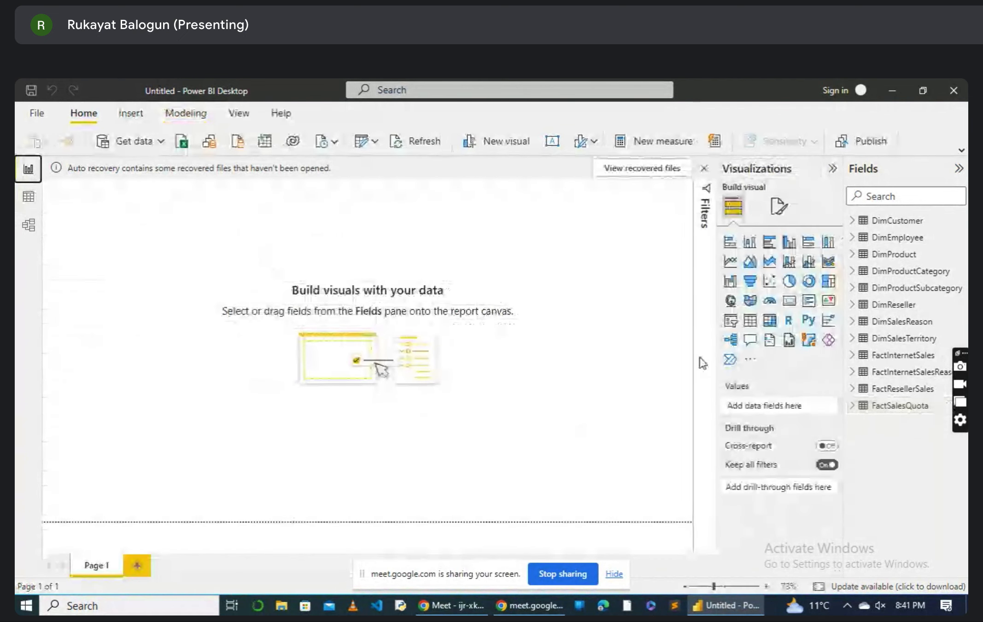